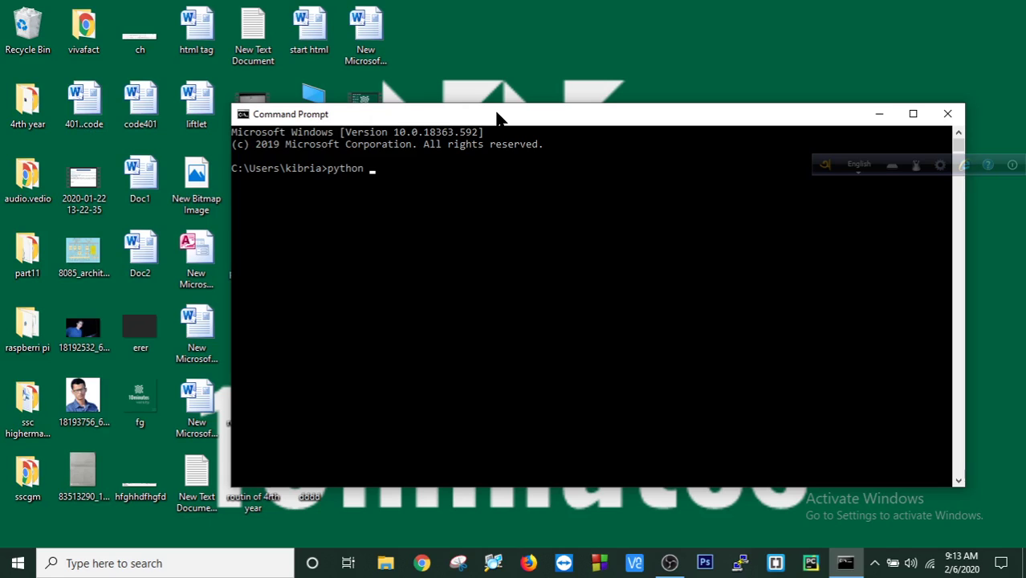
# - Check the installed Python and pip versions by running python --version and pip --version
pyautogui.write('version')
pyautogui.press('Return')
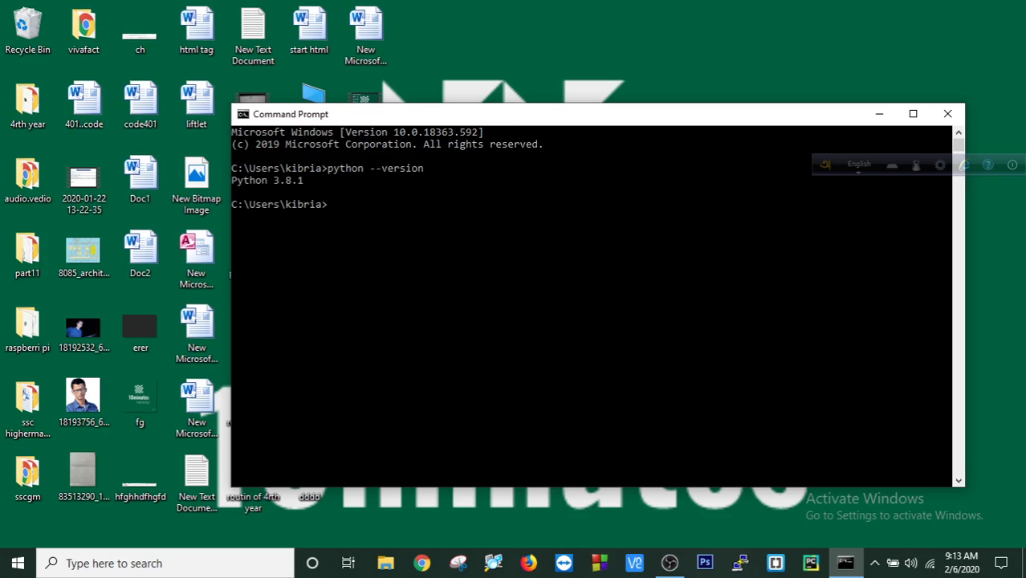
pyautogui.write('pip')
pyautogui.write('-verr')
pyautogui.press('BackSpace')
pyautogui.write('sion')
pyautogui.press('Left')
pyautogui.press('Left')
pyautogui.press('Left')
pyautogui.press('Left')
pyautogui.press('Left')
pyautogui.write('-')
pyautogui.press('Return')
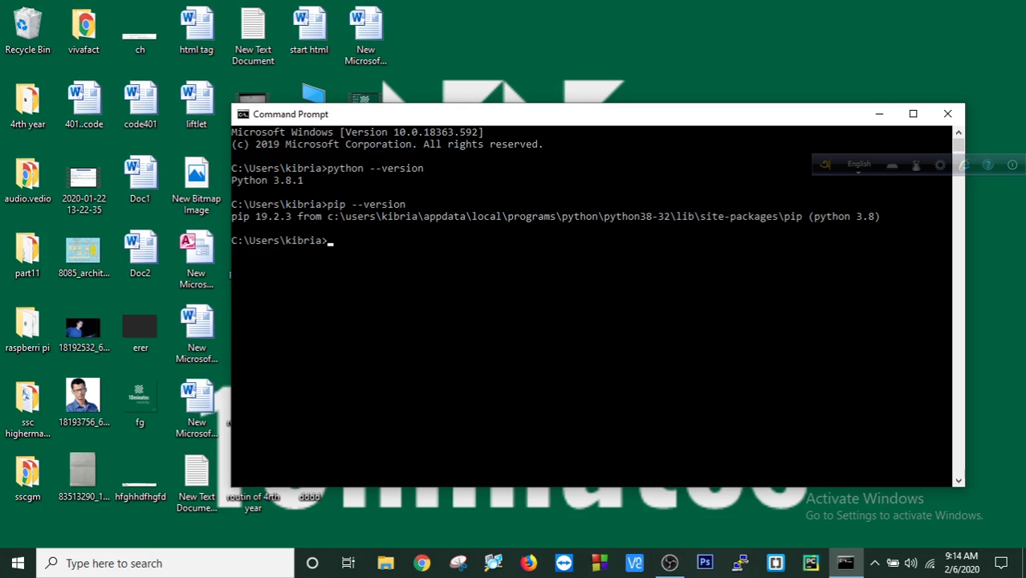
# - Maximize the window and try to create a virtual environment named test with mkvirtualenv and mikvirtualenv
pyautogui.click(913, 114)
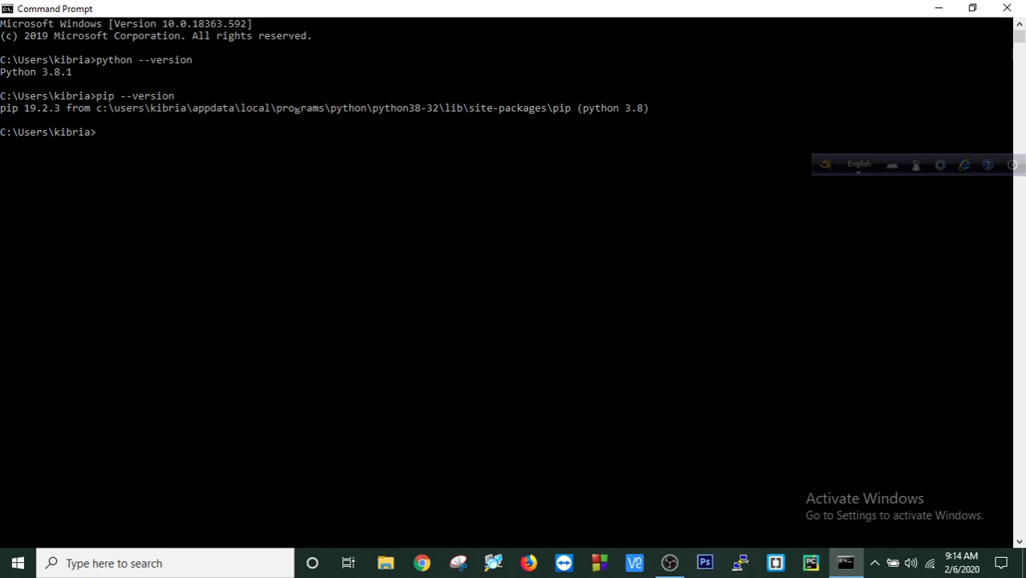
pyautogui.write('mkvirtualenv test')
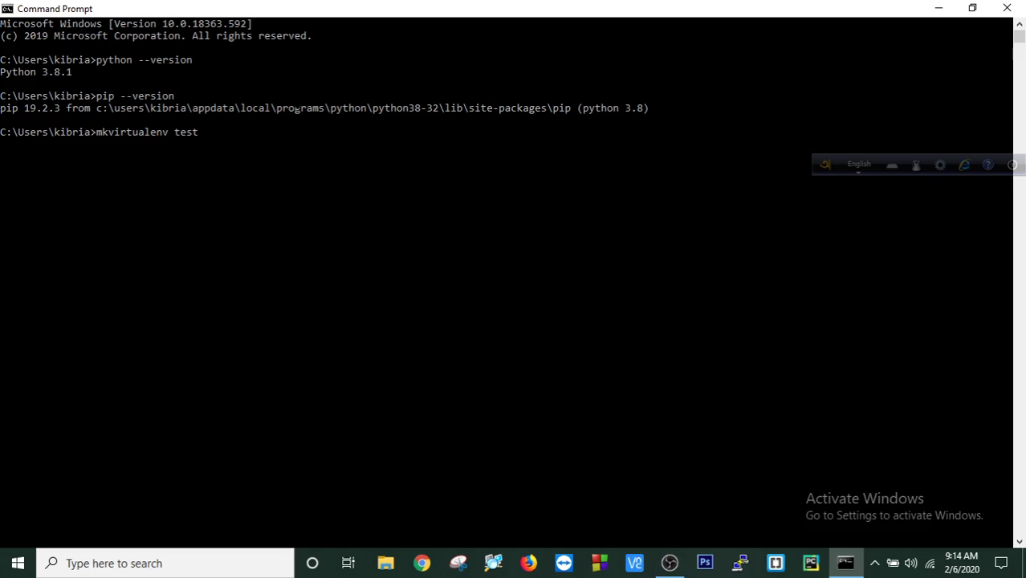
pyautogui.press('Return')
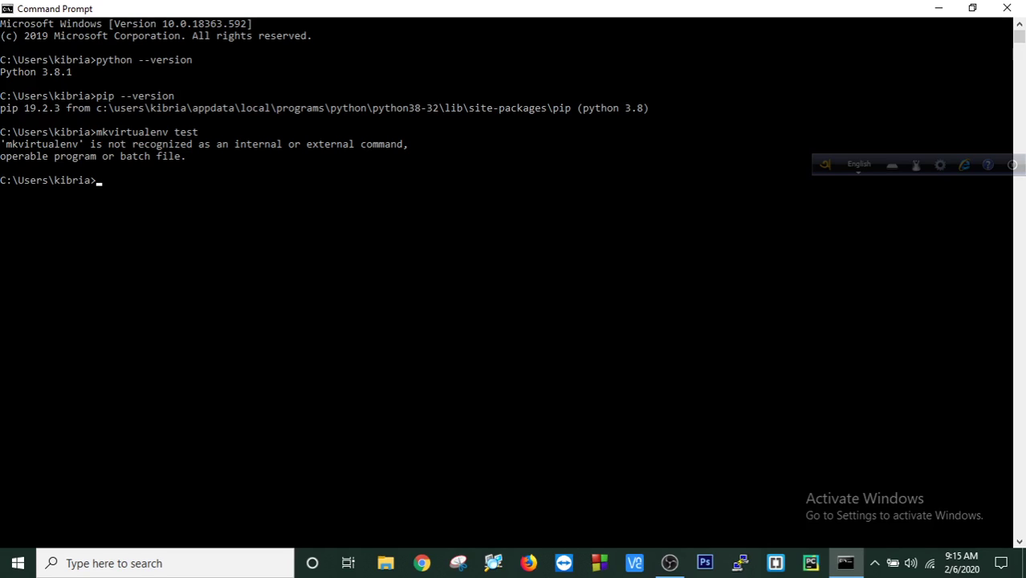
pyautogui.write('mikvirtu al env test')
pyautogui.press('Return')
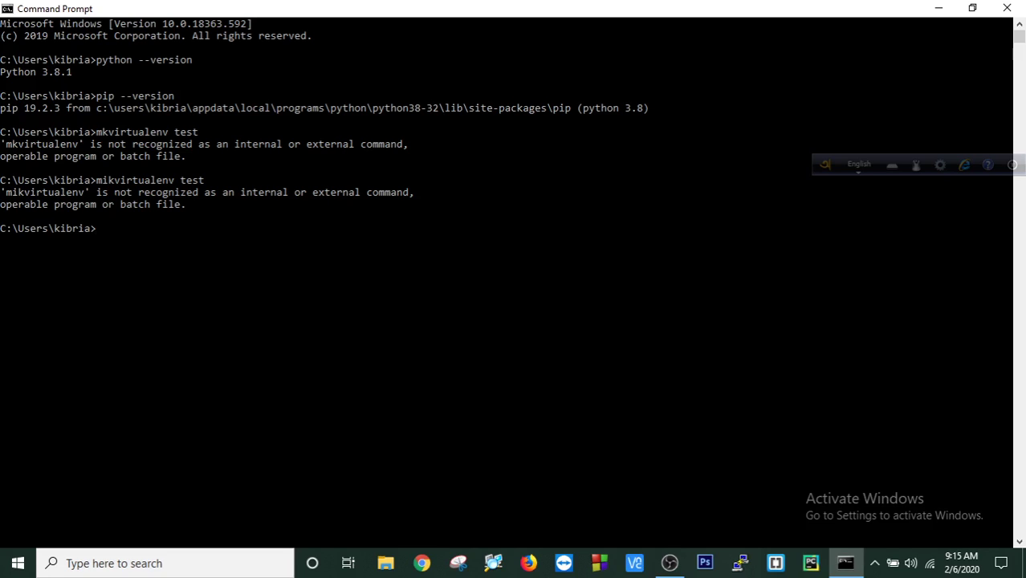
# - Install the virtualenvwrapper-win package with pip
pyautogui.write('pip install virtual')
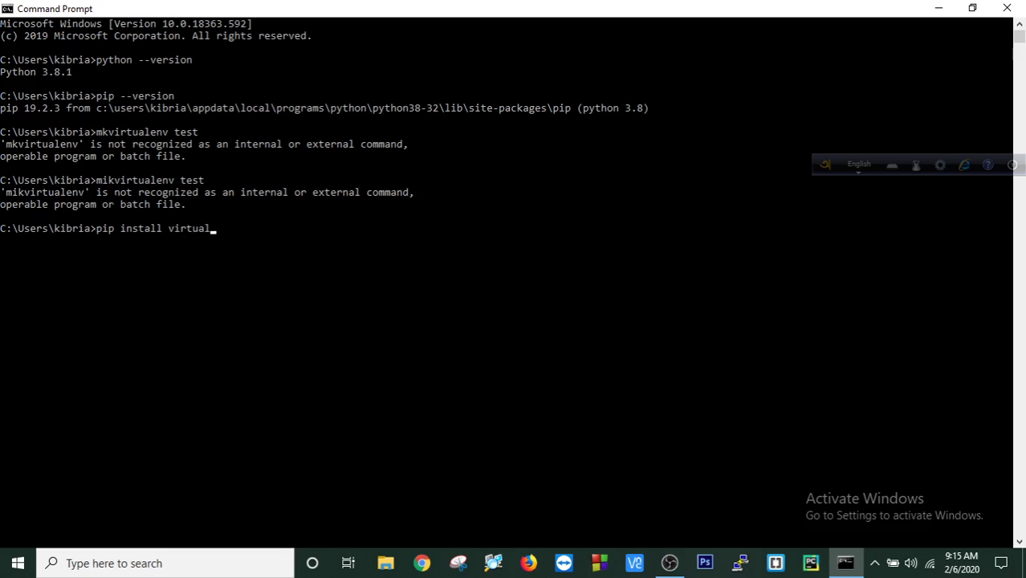
pyautogui.write('envwrapper-win')
pyautogui.press('Return')
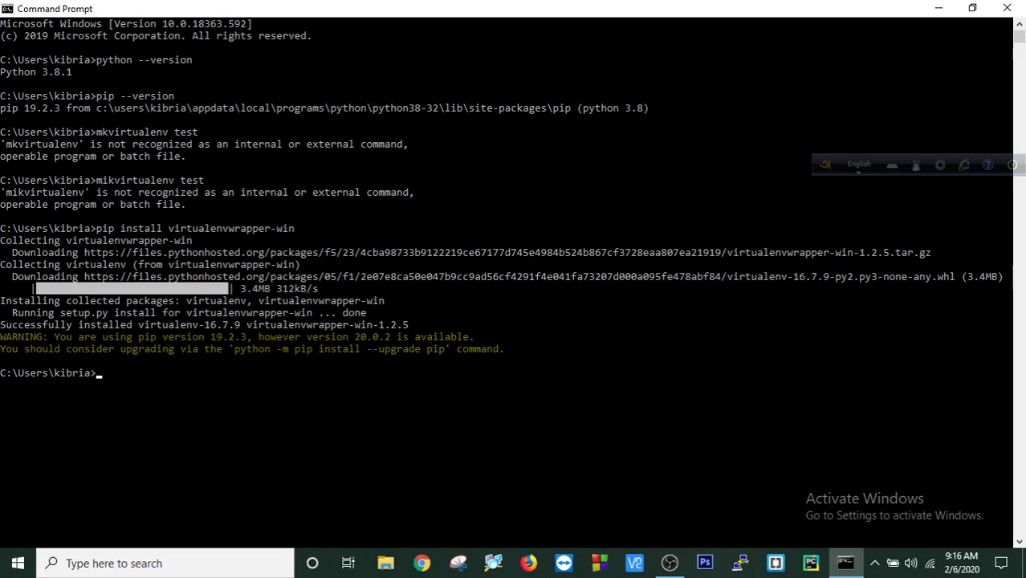
# - Create a virtual environment named test by running mkvirtualenv test
pyautogui.write('mkv')
pyautogui.write('rtual')
pyautogui.write('env test')
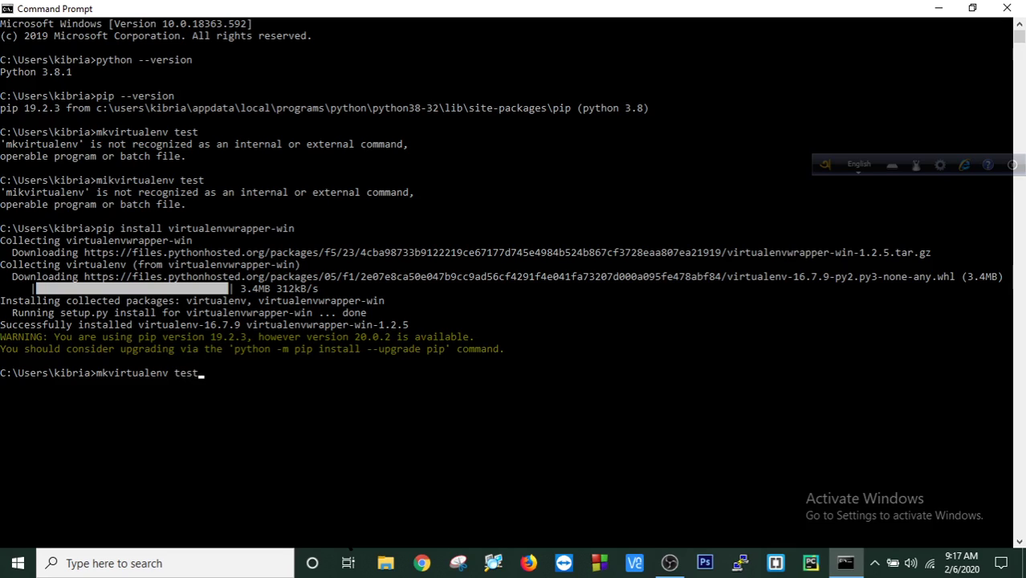
pyautogui.press('Return')
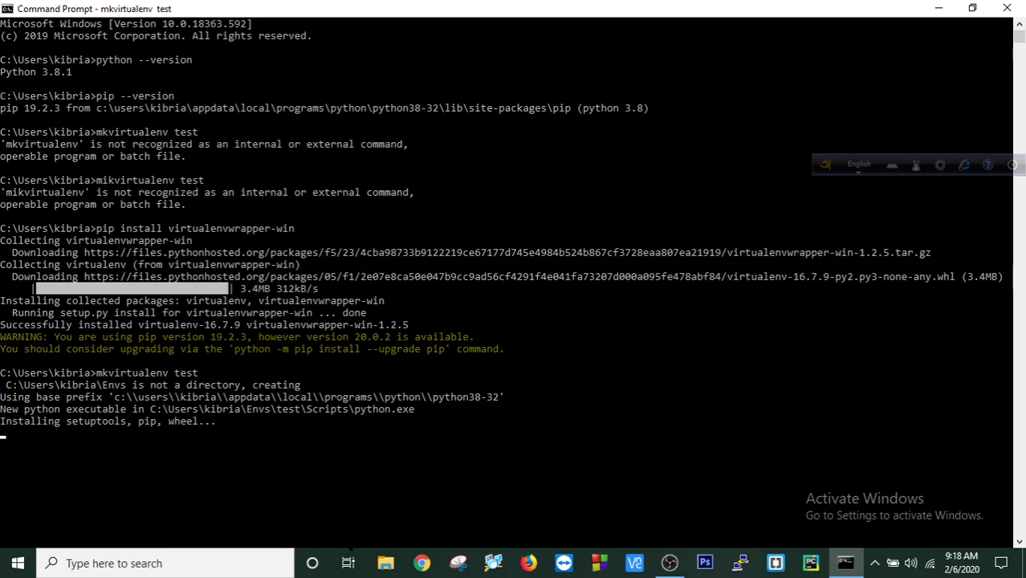
pyautogui.press('F2')
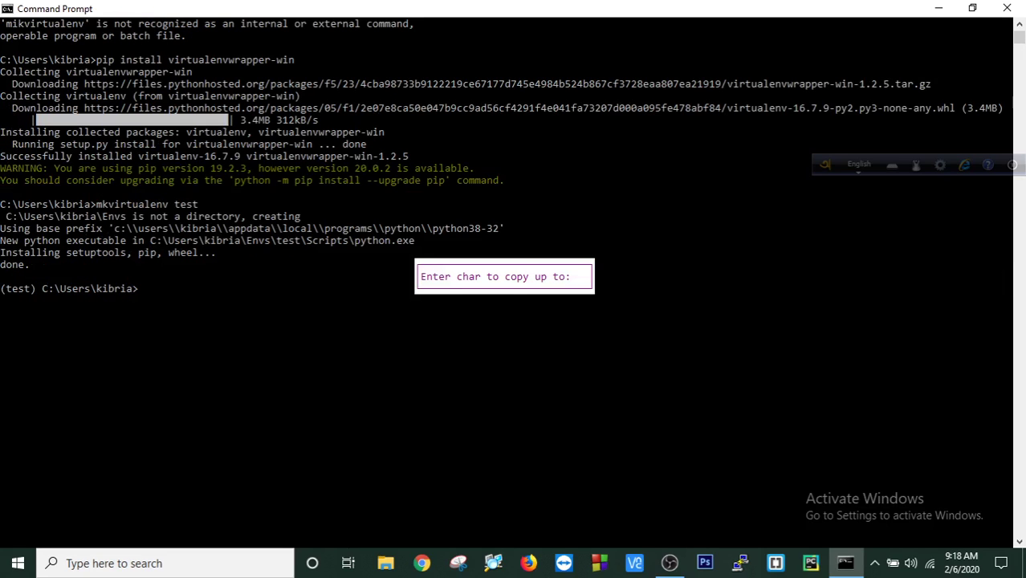
pyautogui.click(326, 276)
pyautogui.click(172, 287)
pyautogui.click(142, 288)
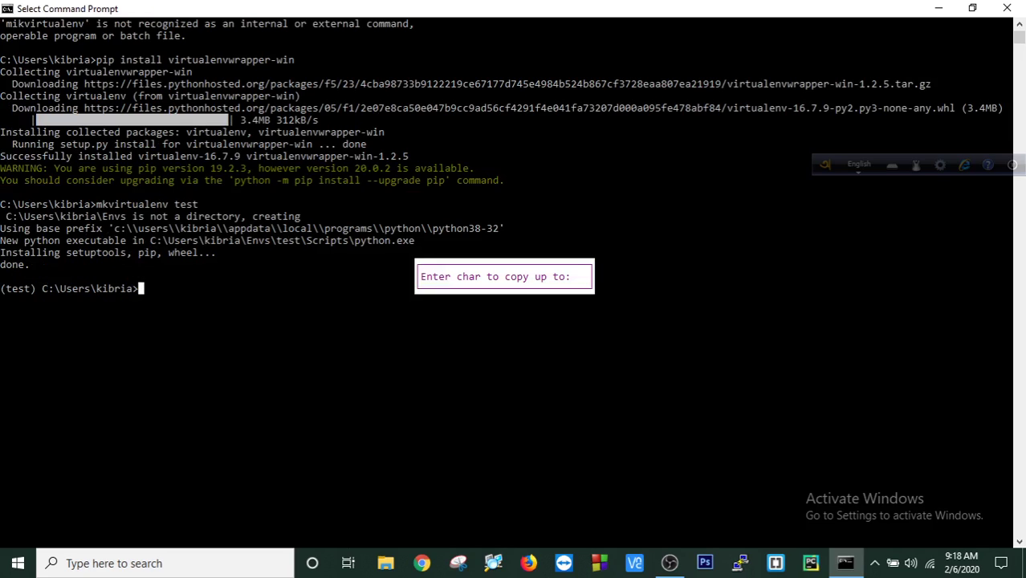
pyautogui.click(670, 563)
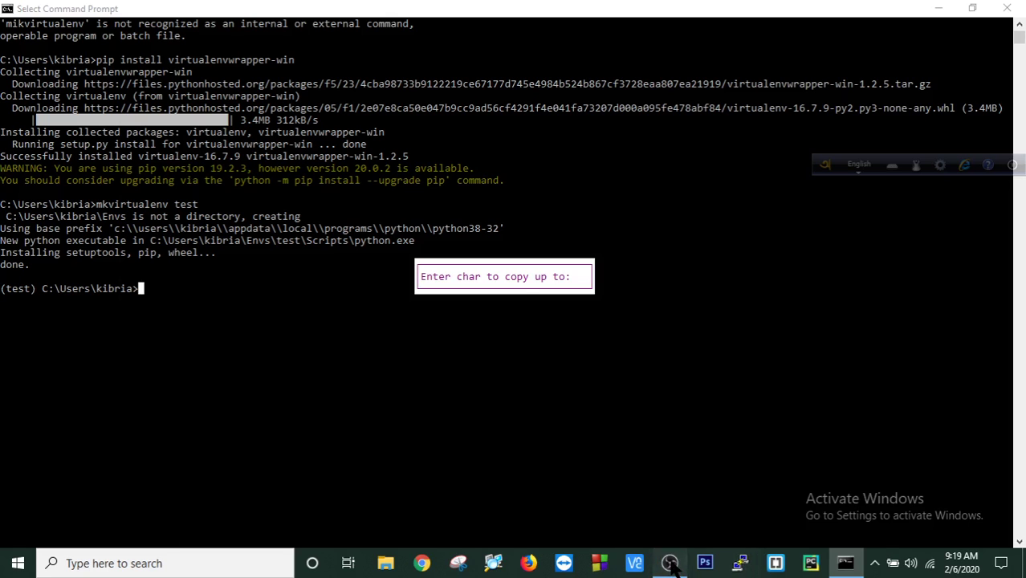
pyautogui.click(945, 4)
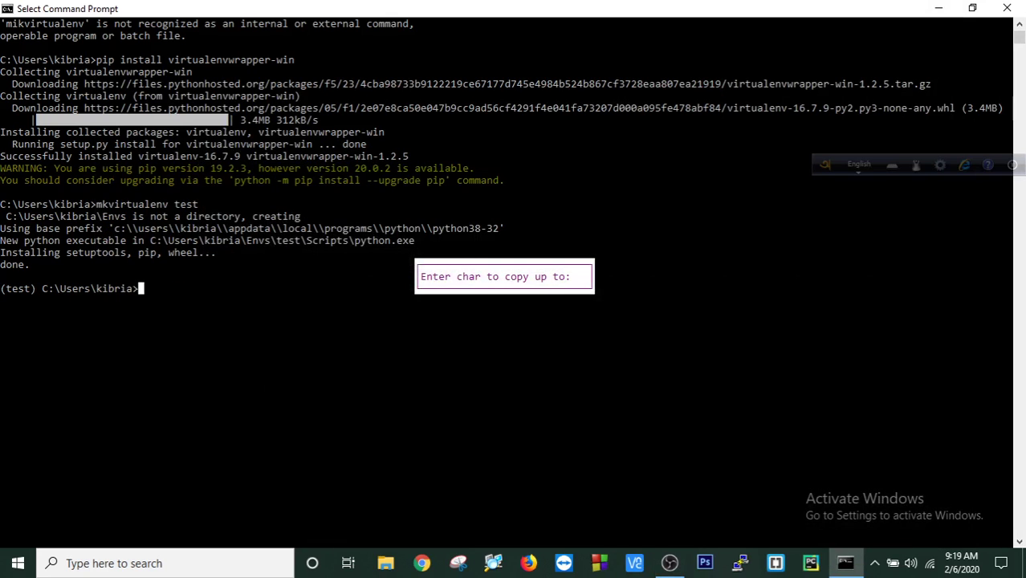
pyautogui.click(937, 8)
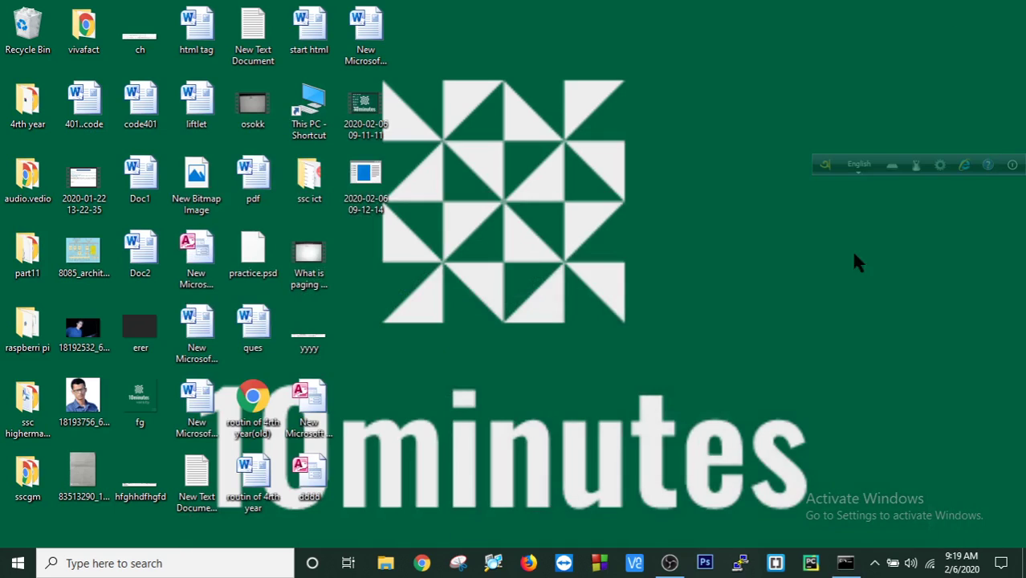
pyautogui.click(844, 564)
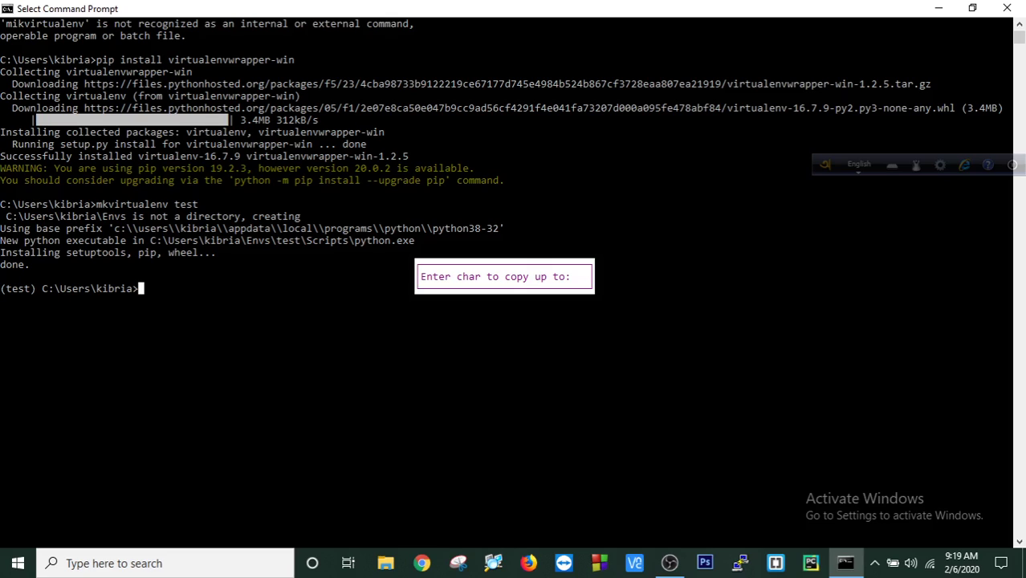
# - Cancel the copy-up-to prompt and install Django in the test environment by running pip install django
pyautogui.press('Escape')
pyautogui.write('i')
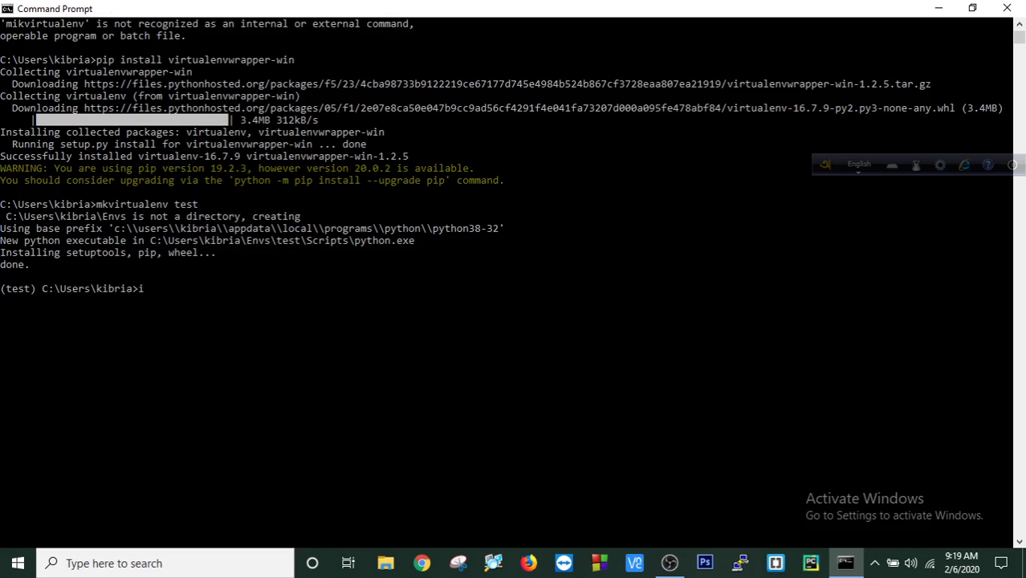
pyautogui.press('BackSpace')
pyautogui.write('pip install django')
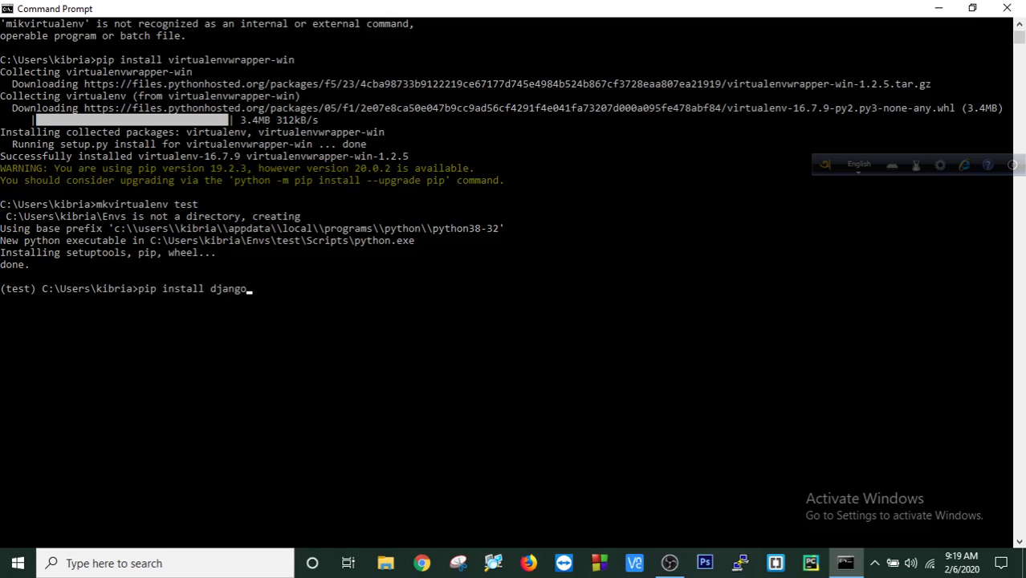
pyautogui.press('Return')
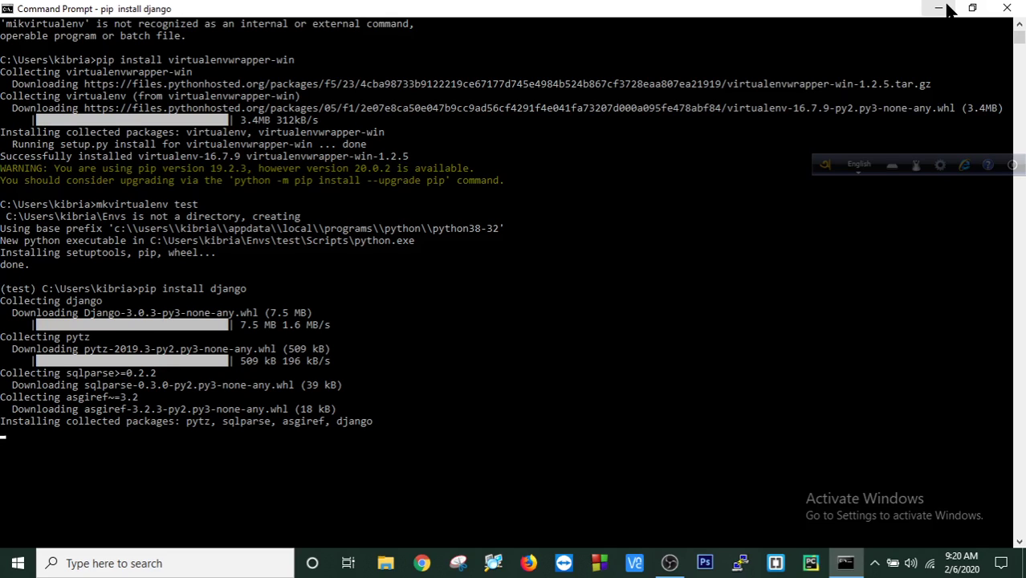
pyautogui.click(946, 5)
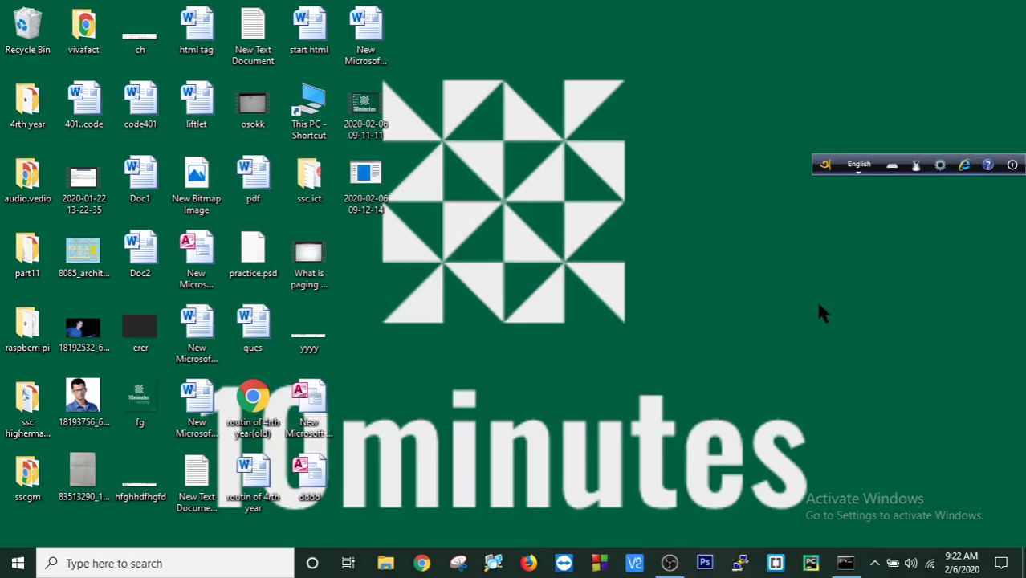
pyautogui.click(845, 563)
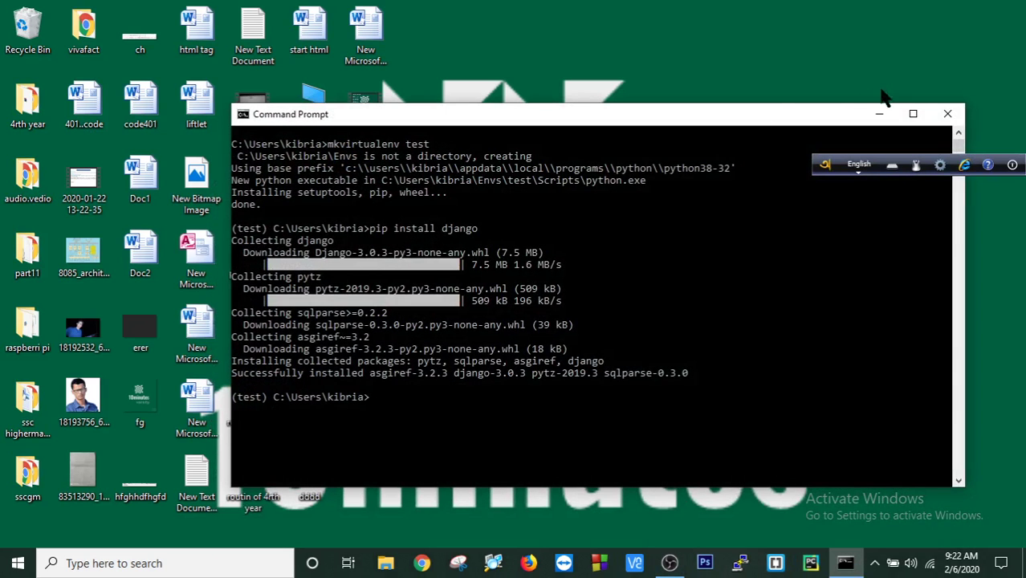
pyautogui.click(912, 114)
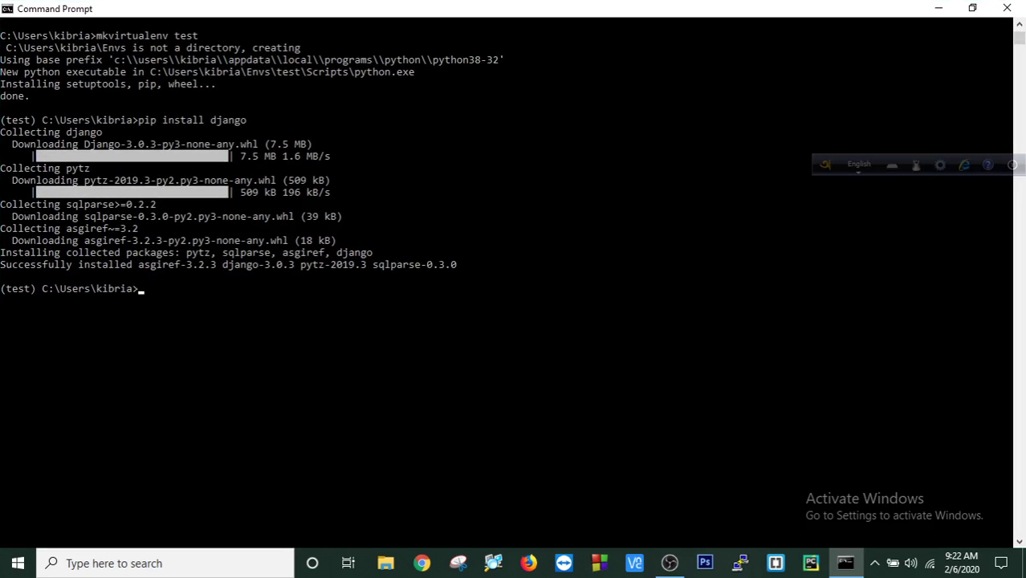
pyautogui.click(666, 563)
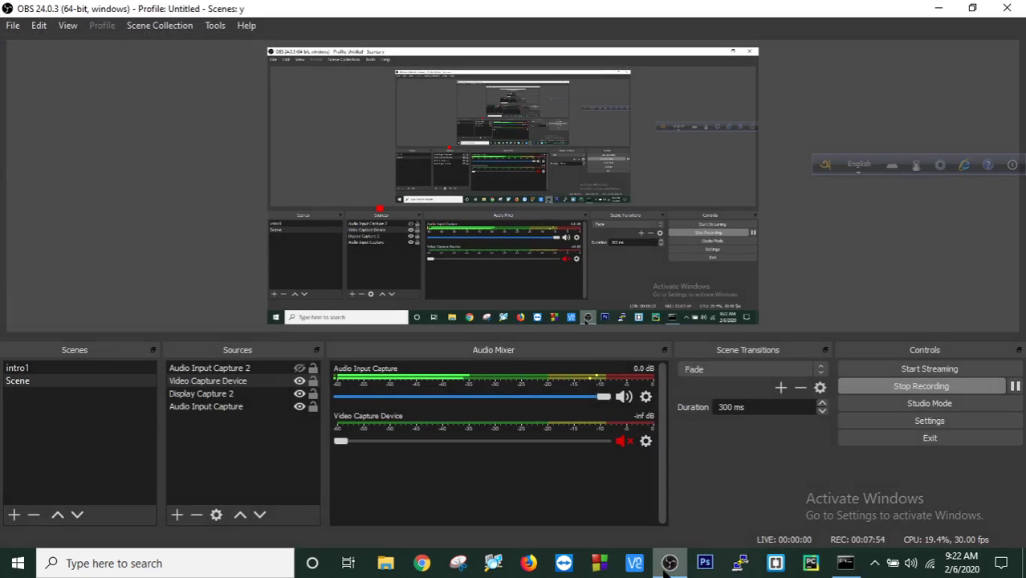
pyautogui.click(938, 8)
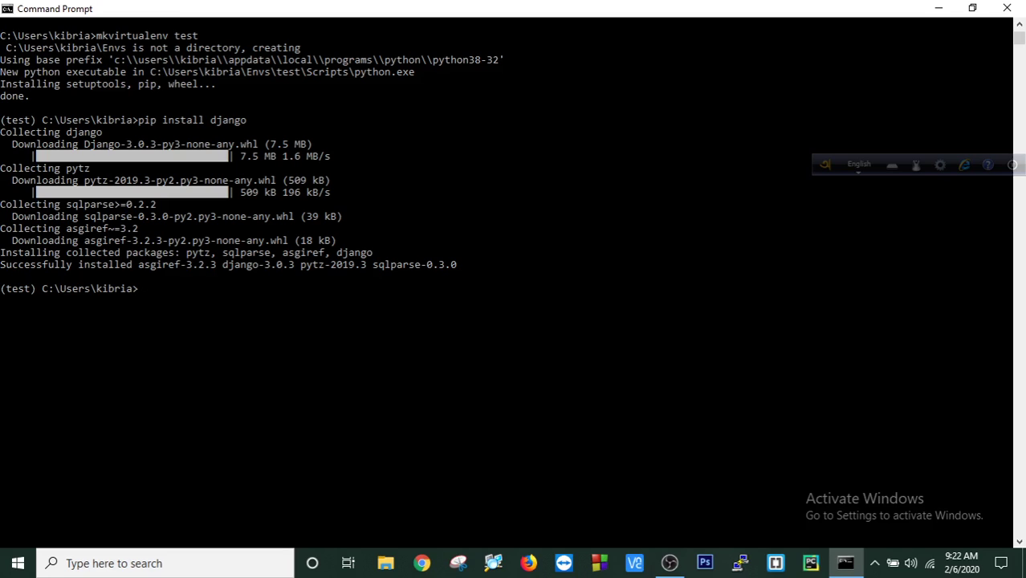
# - Try to check the Django version by running django --version
pyautogui.write('django --version')
pyautogui.press('Return')
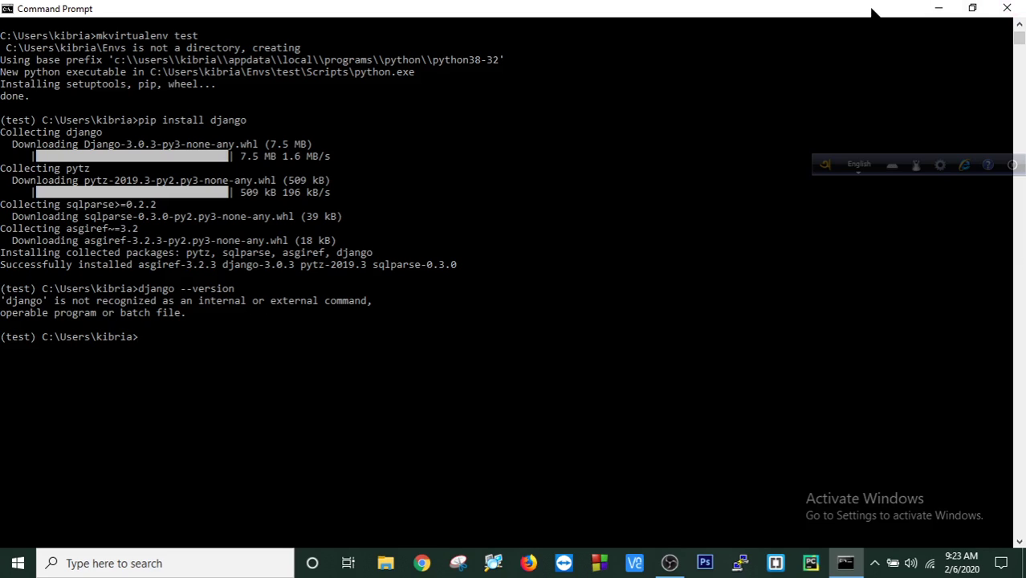
pyautogui.moveTo(875, 11); pyautogui.dragTo(790, 122)
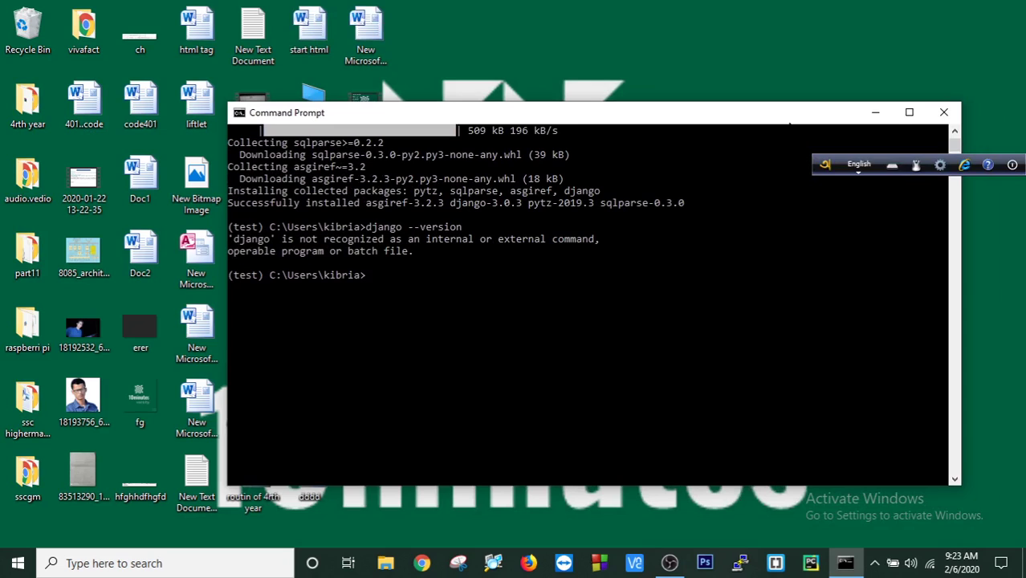
pyautogui.click(909, 113)
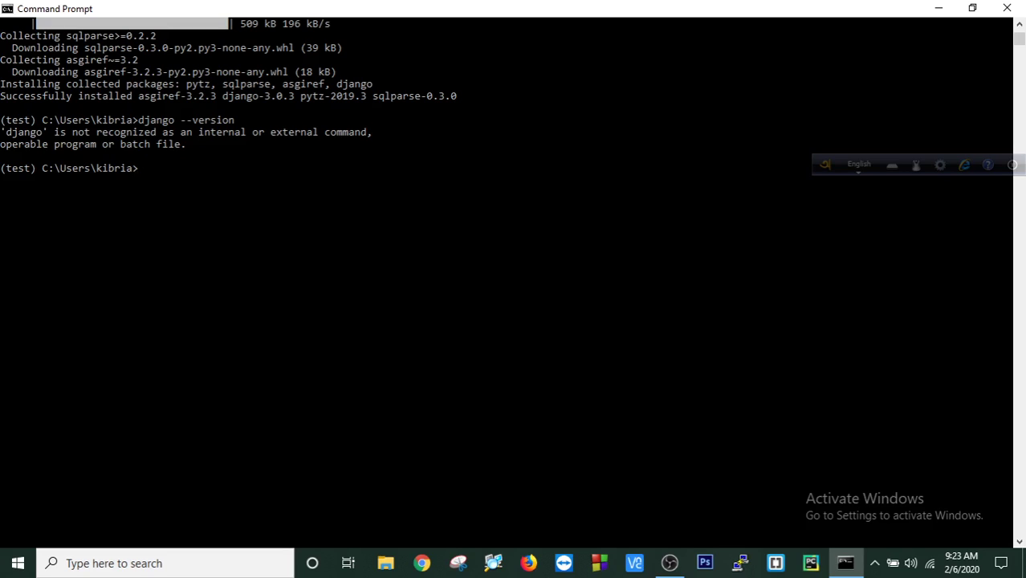
pyautogui.click(943, 6)
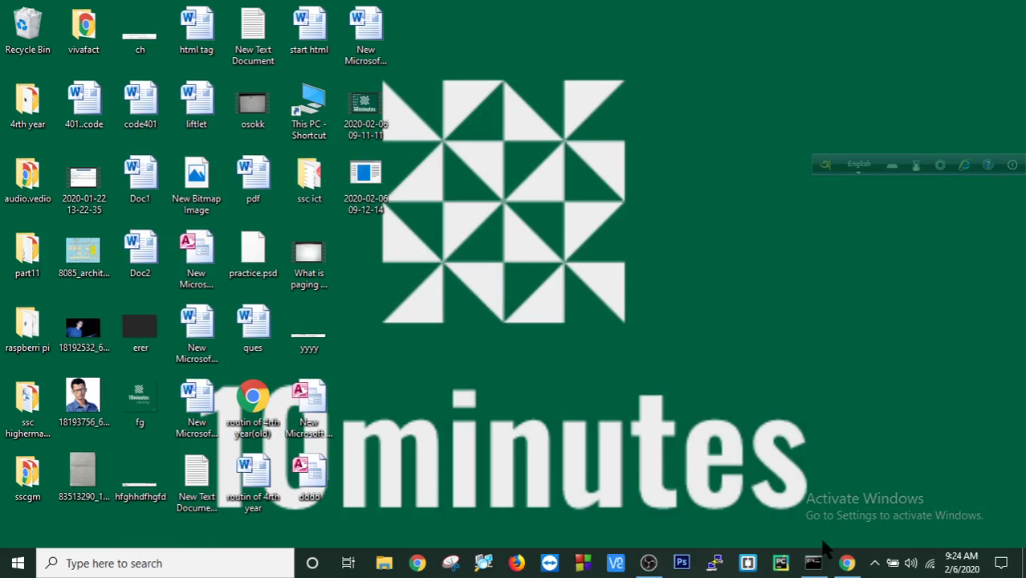
pyautogui.click(647, 564)
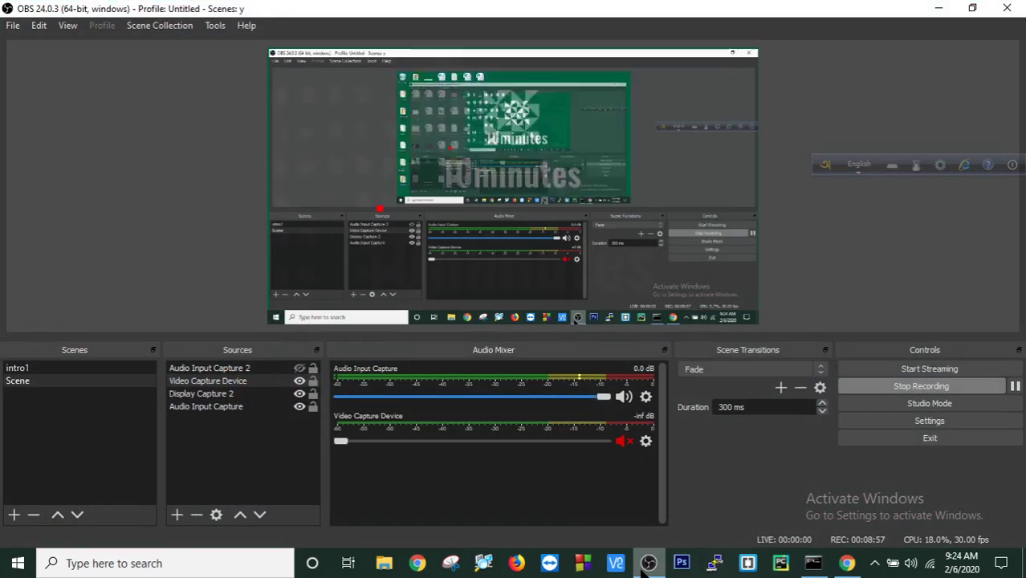
pyautogui.click(938, 8)
pyautogui.click(813, 563)
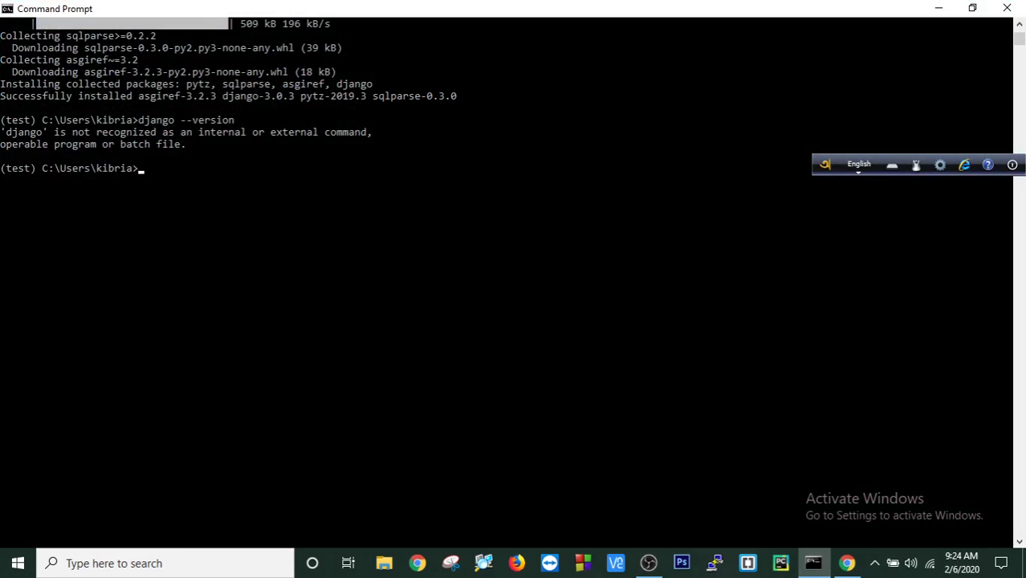
# - Try to check the Django version by running python3 -m django --version twice
pyautogui.write('python3 -m django --version')
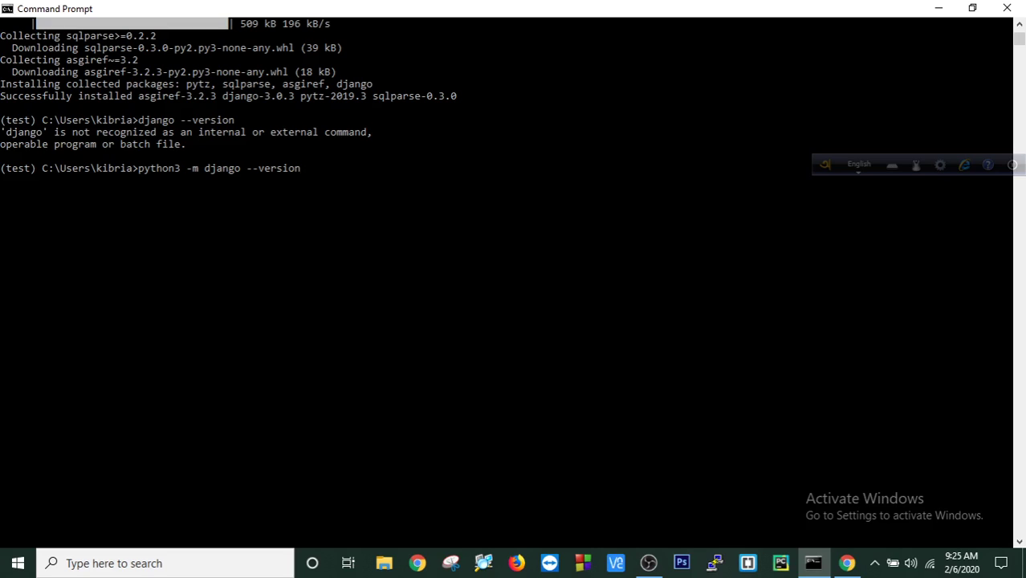
pyautogui.press('Return')
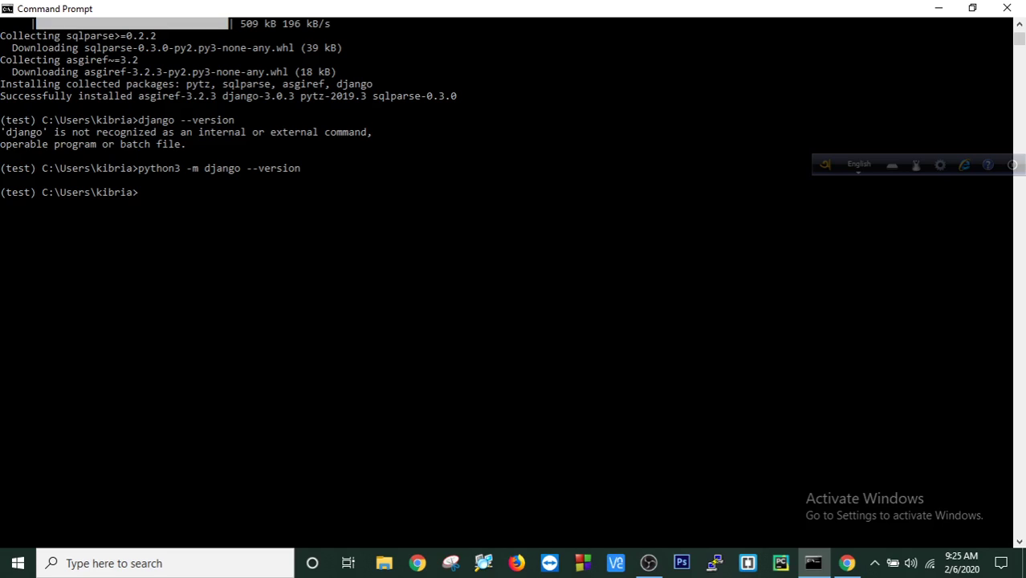
pyautogui.press('Up')
pyautogui.press('Return')
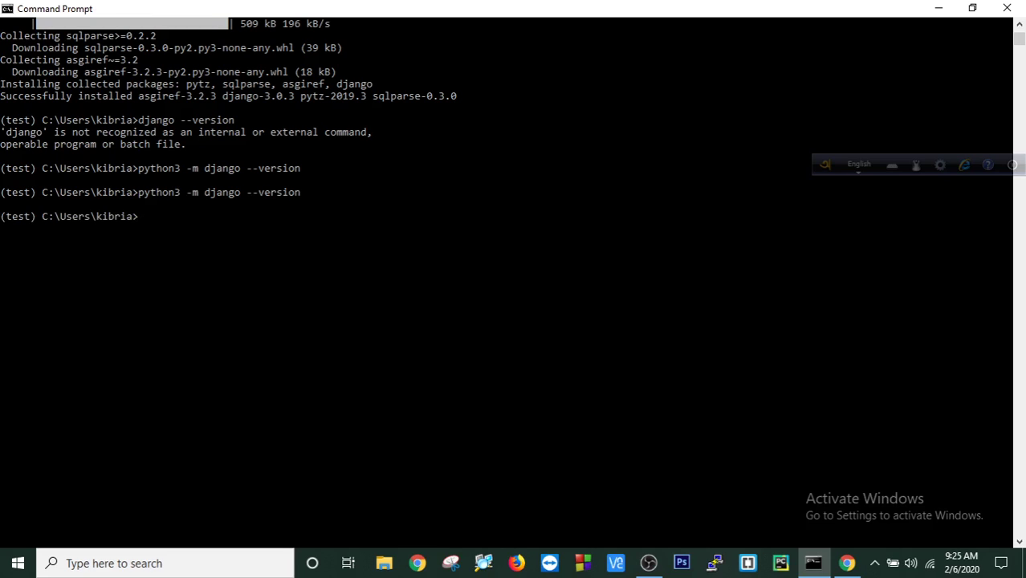
# - Check the Django version in the test environment by running python -m django --version
pyautogui.write('python -m djang')
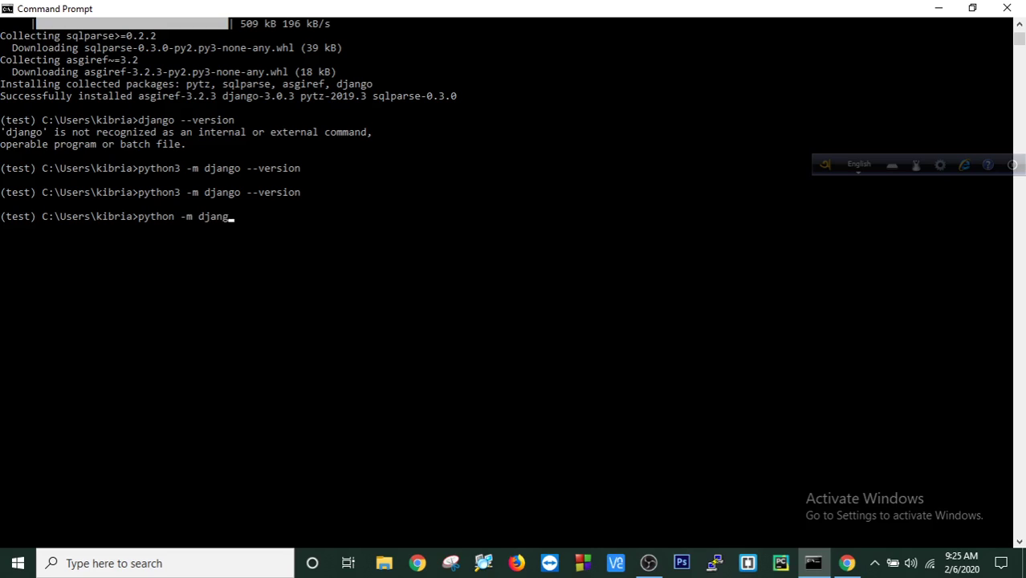
pyautogui.write('o --version')
pyautogui.press('Return')
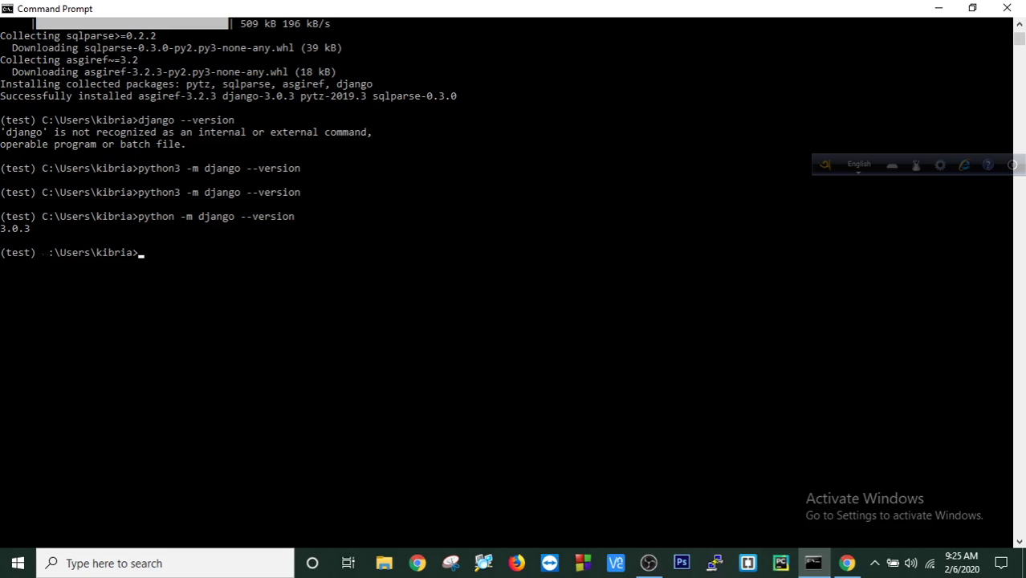
pyautogui.click(649, 563)
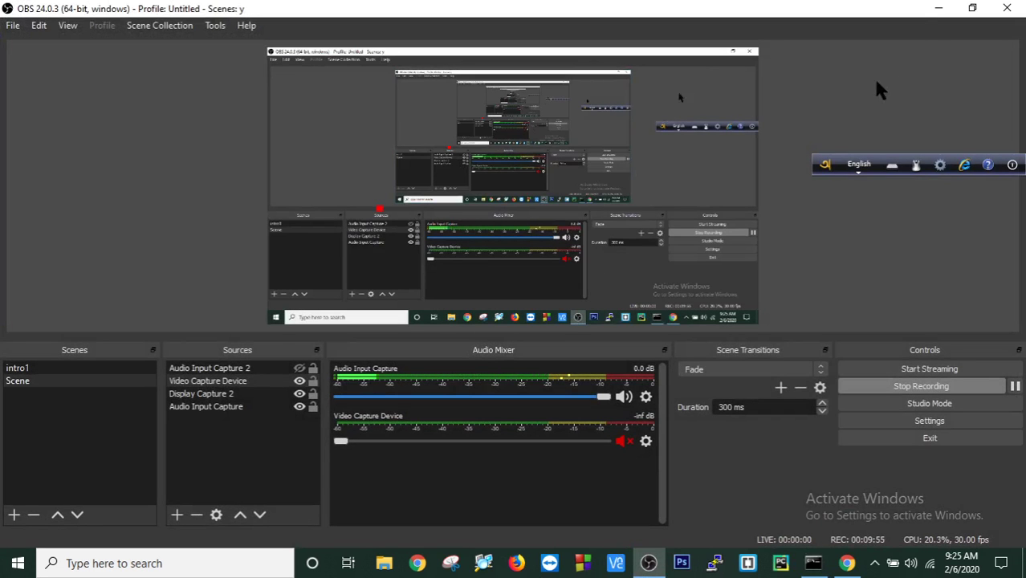
pyautogui.click(938, 8)
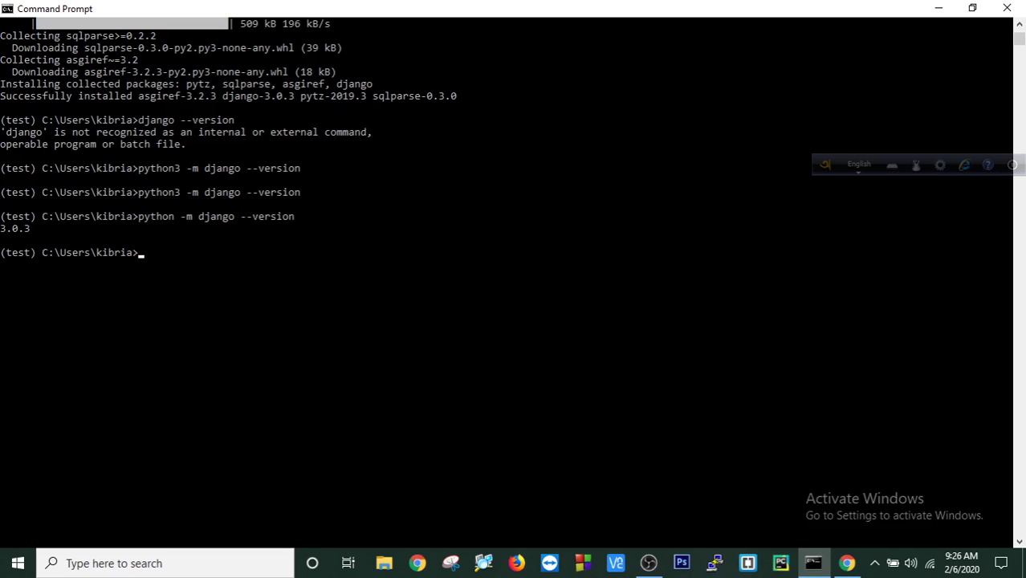
# - Create a directory named projects in the user's home folder and change into it
pyautogui.write('mkdir projects')
pyautogui.press('Return')
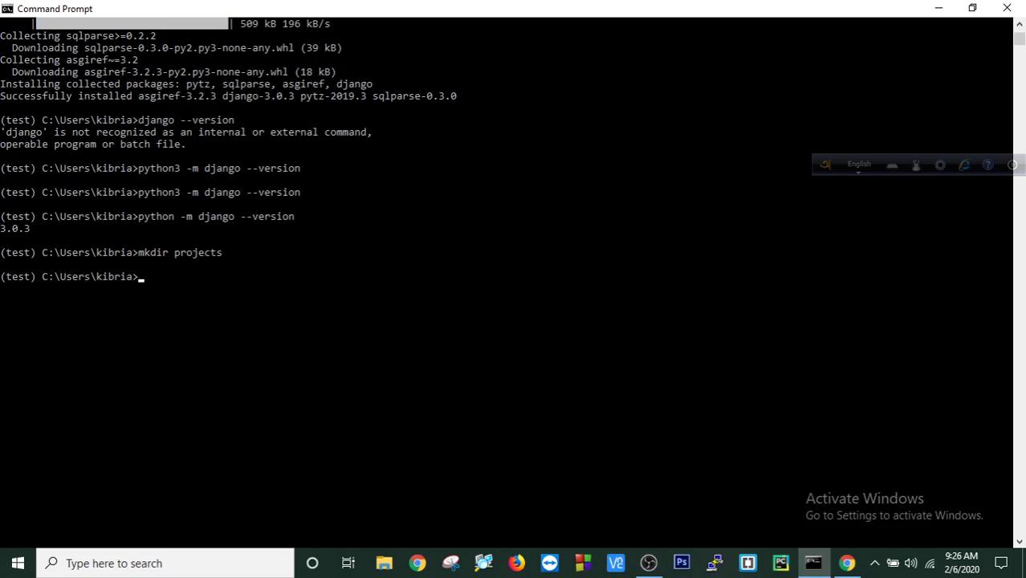
pyautogui.write('cd projects')
pyautogui.press('Return')
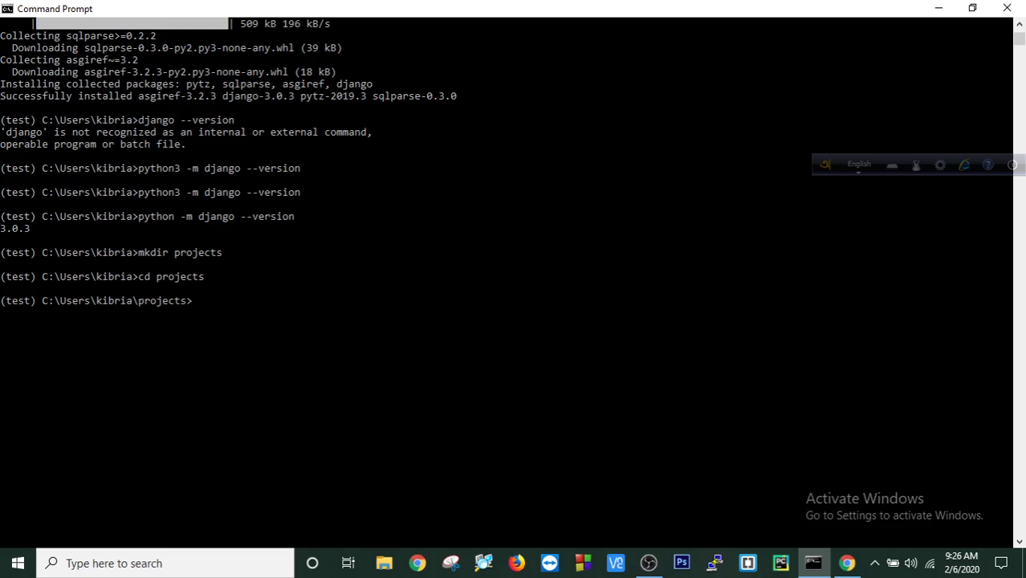
# - Create a Django project inside projects with django-admin startproject, giving it the same name as the Windows user folder
pyautogui.write('django-admin')
pyautogui.write('sta')
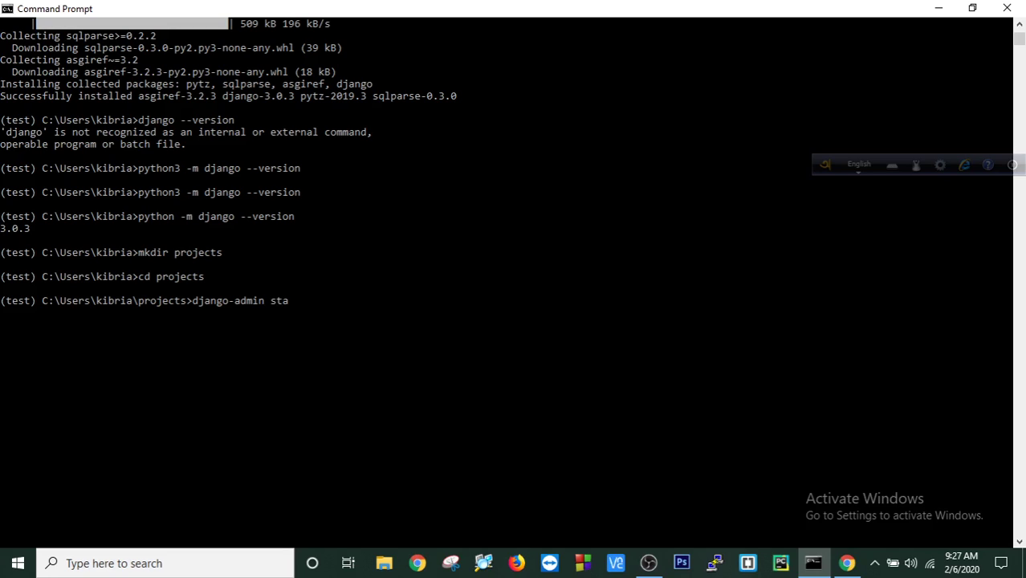
pyautogui.write('rtproject')
pyautogui.write('kibria')
pyautogui.press('Return')
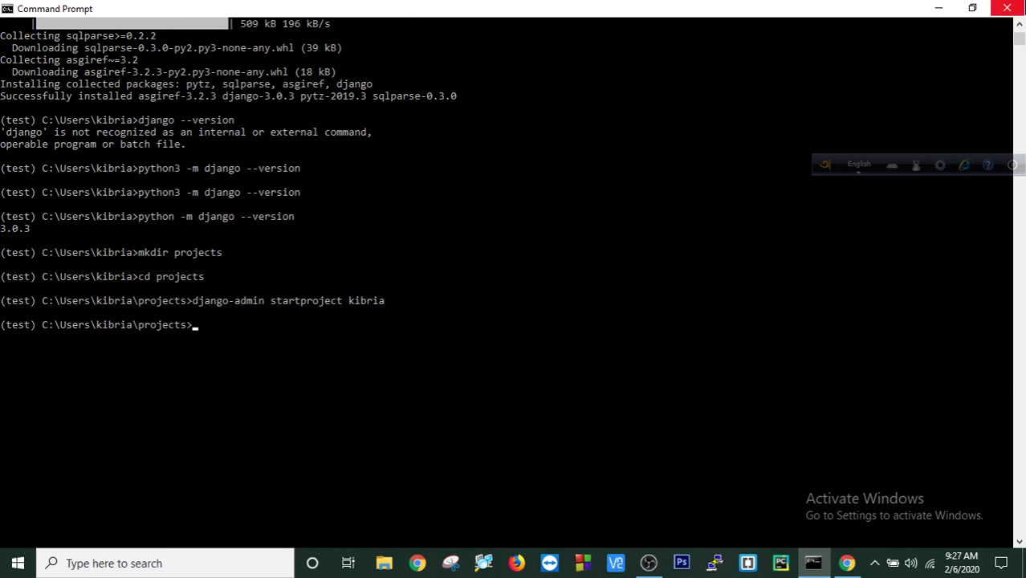
# - Switch to File Explorer, browse the C: drive and look into the Python27 folder
pyautogui.click(944, 7)
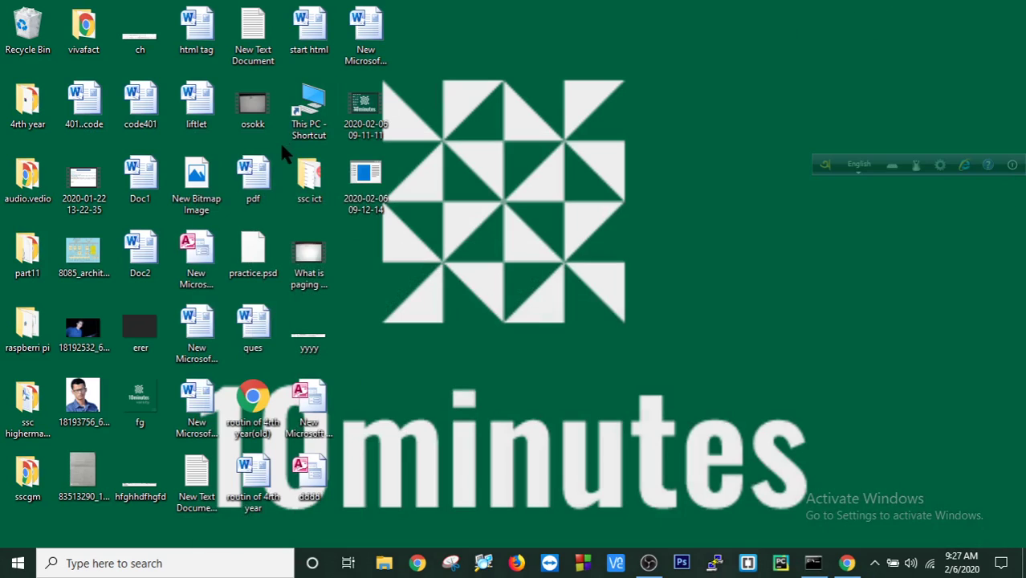
pyautogui.doubleClick(305, 120)
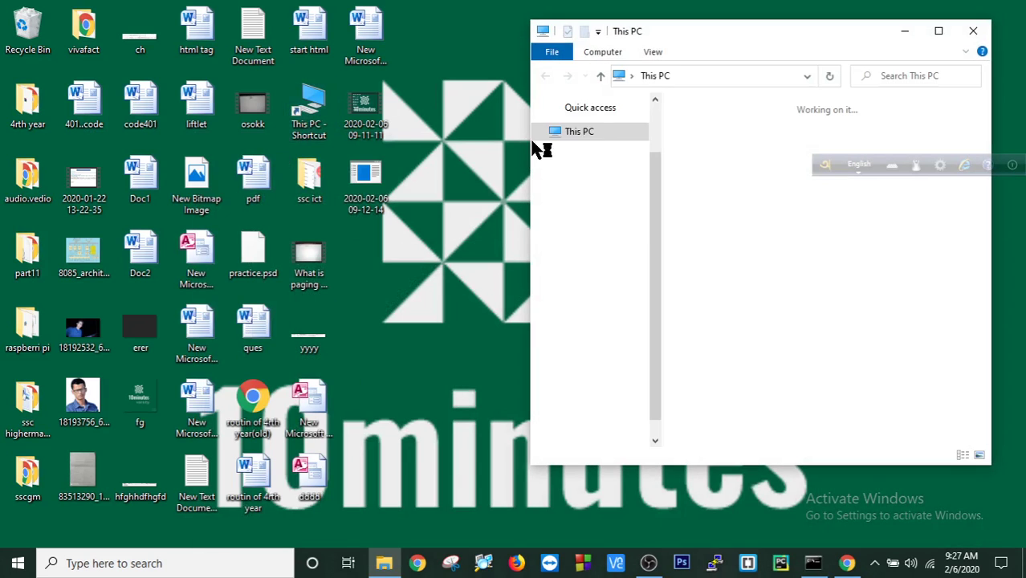
pyautogui.click(937, 33)
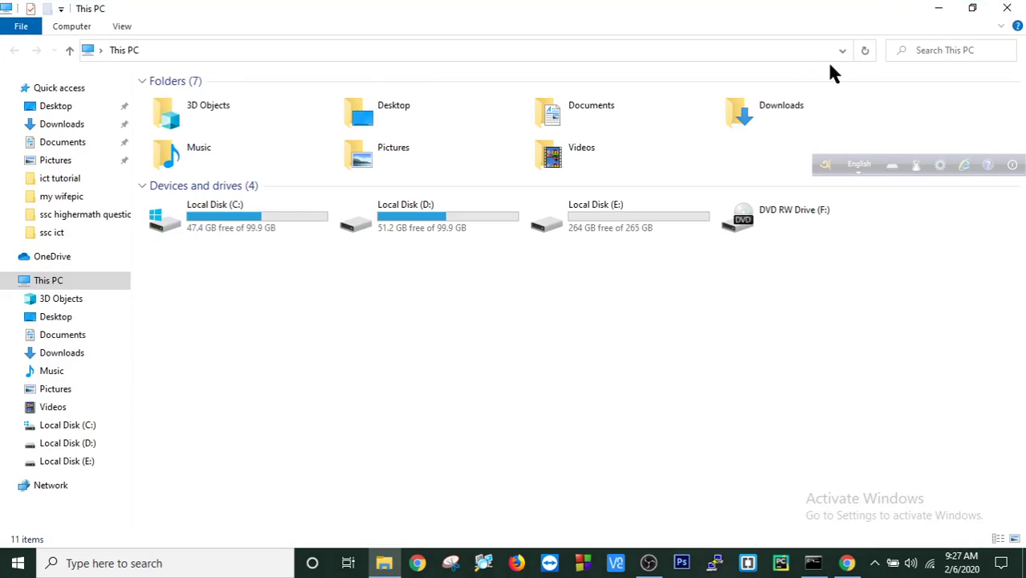
pyautogui.click(273, 217)
pyautogui.doubleClick(271, 208)
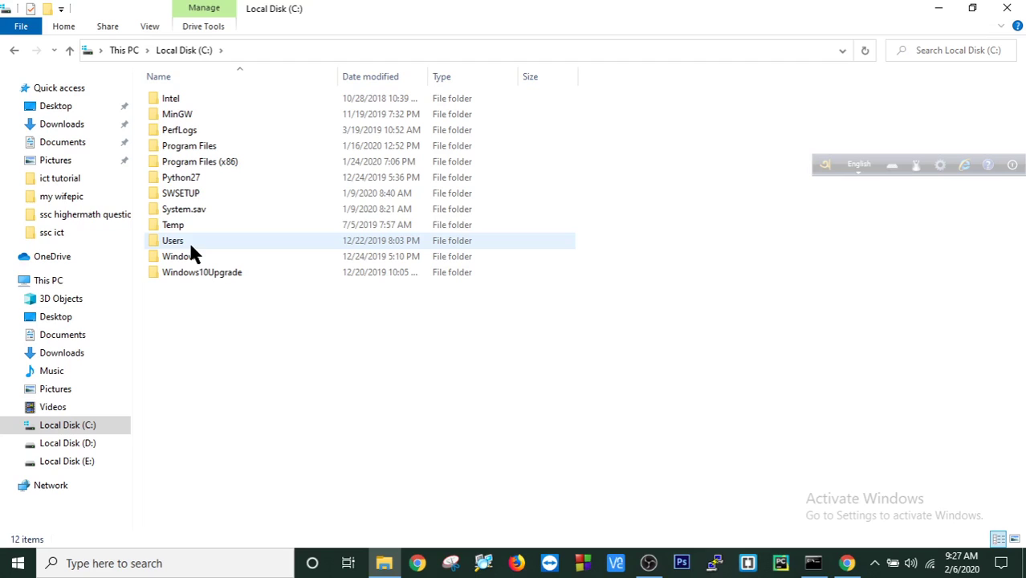
pyautogui.doubleClick(188, 174)
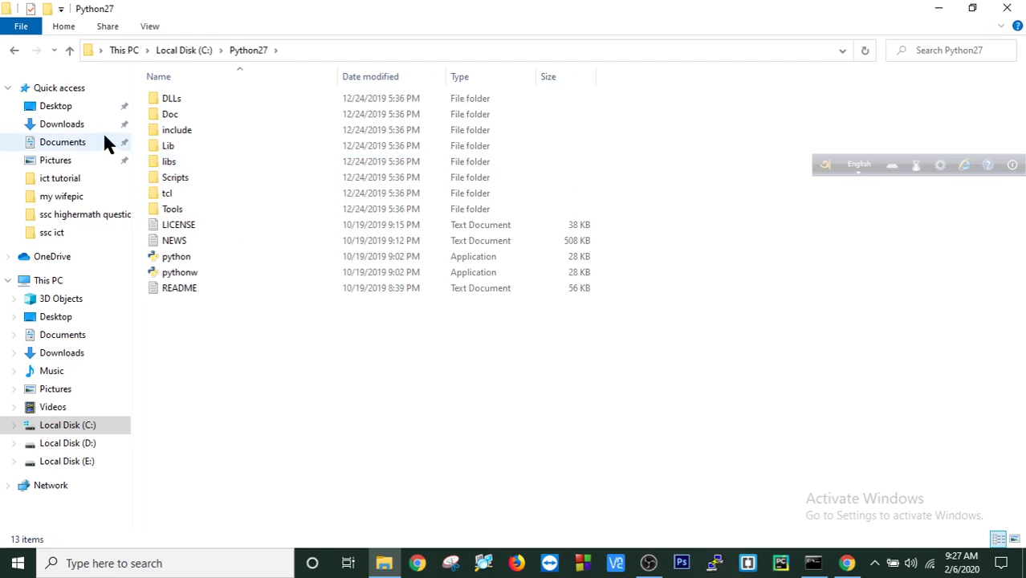
pyautogui.click(14, 50)
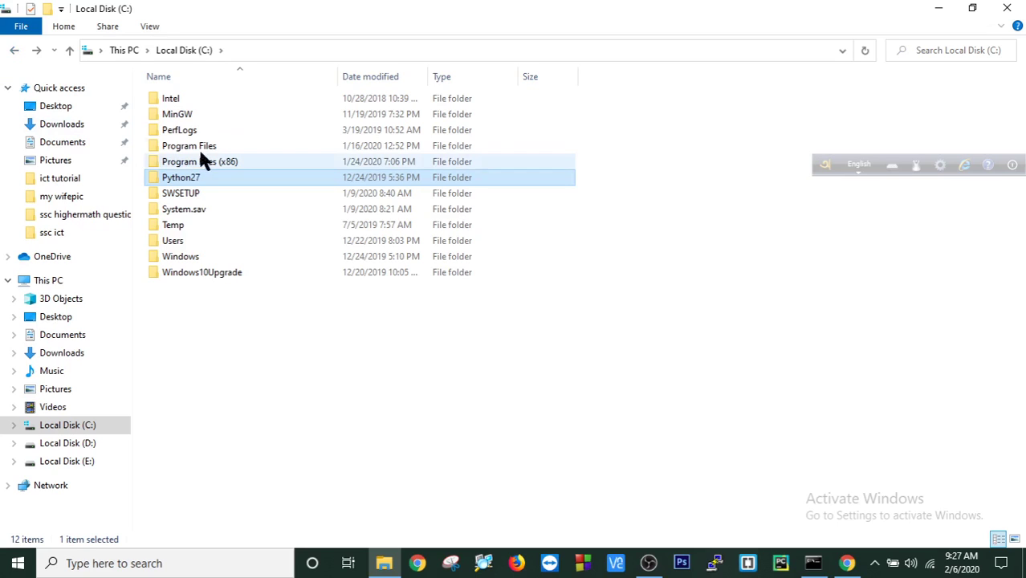
# - Browse to the projects folder in the user's home directory and examine the files generated for the Django project and its inner package
pyautogui.click(188, 241)
pyautogui.doubleClick(188, 241)
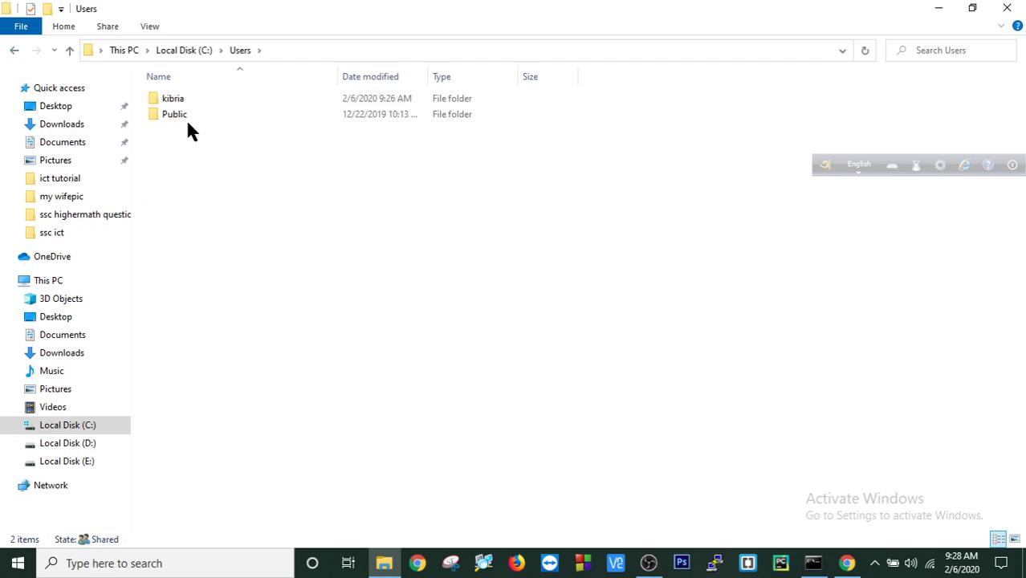
pyautogui.doubleClick(187, 96)
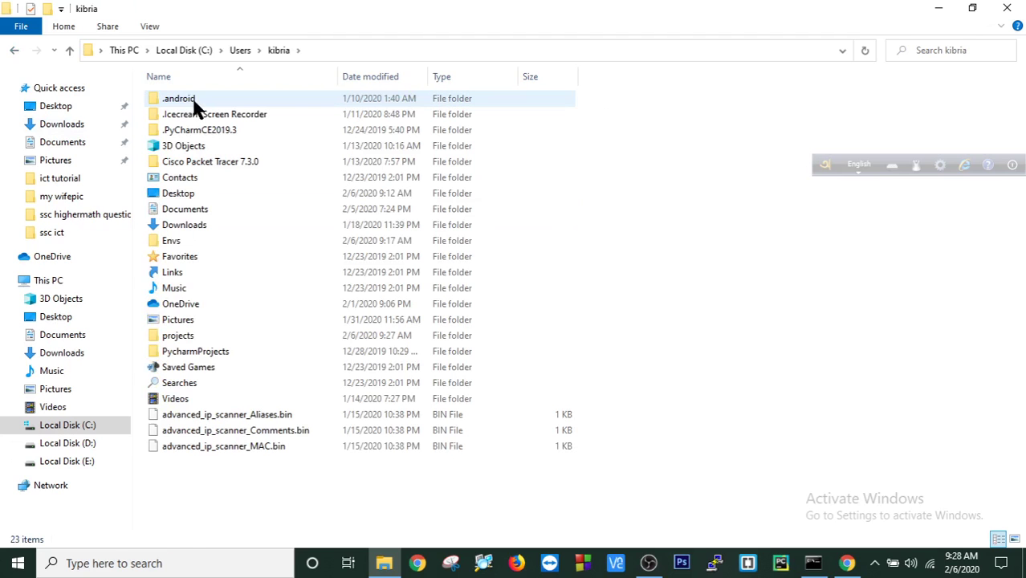
pyautogui.doubleClick(238, 336)
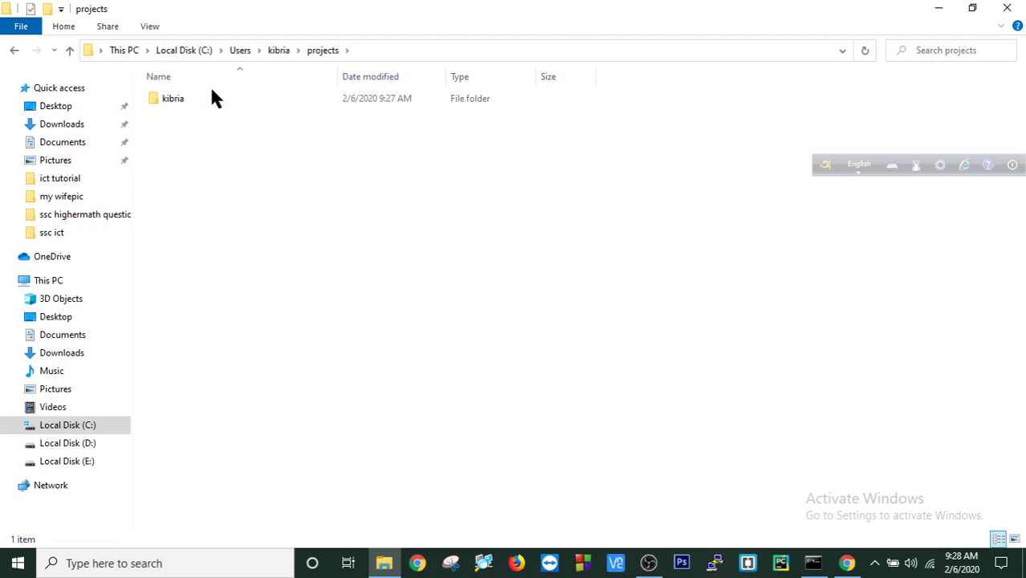
pyautogui.doubleClick(210, 97)
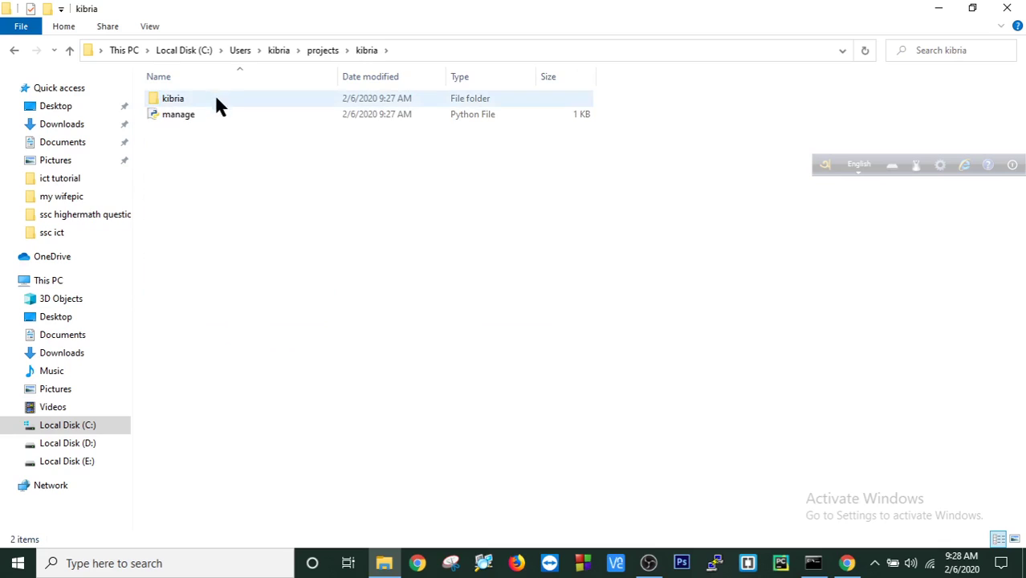
pyautogui.doubleClick(219, 98)
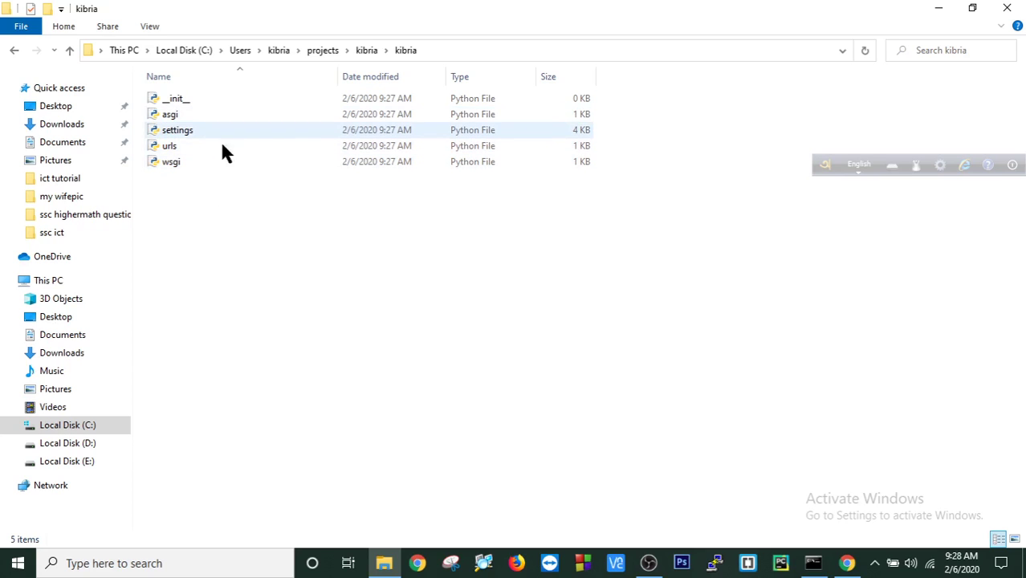
pyautogui.click(14, 50)
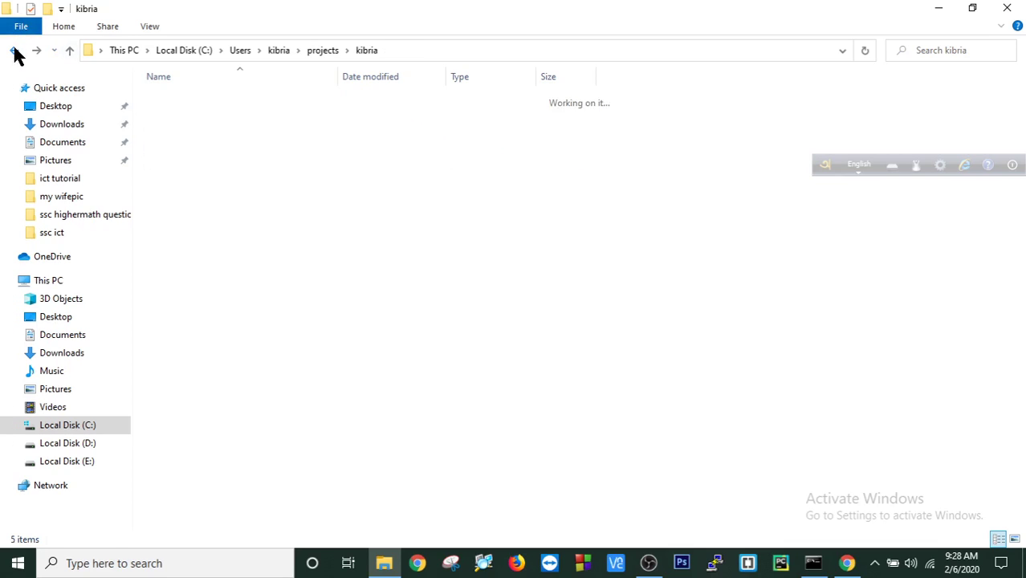
pyautogui.click(937, 8)
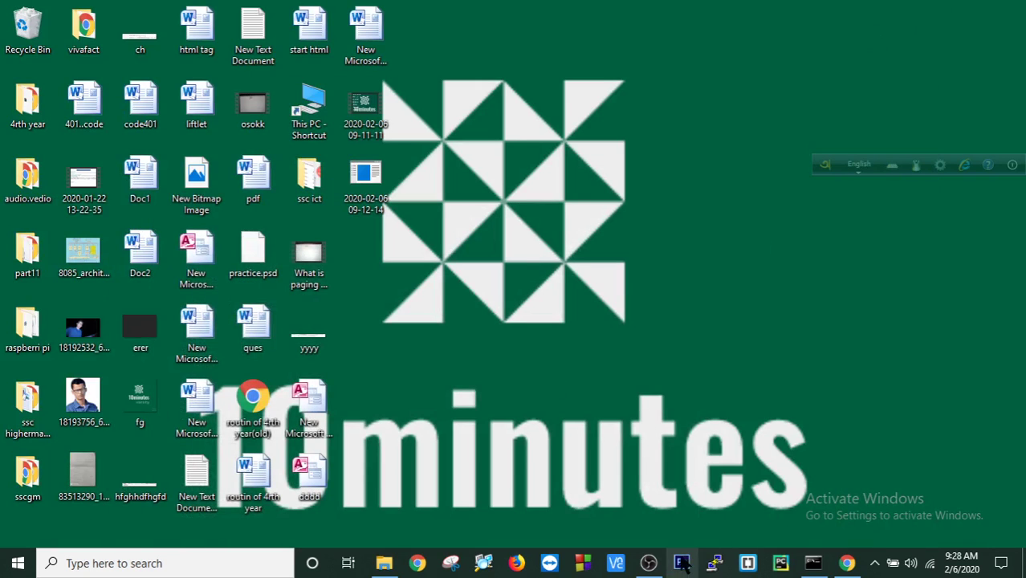
# - Switch back to Command Prompt and try to start the development server from the projects folder with python manage.py runserver
pyautogui.click(813, 562)
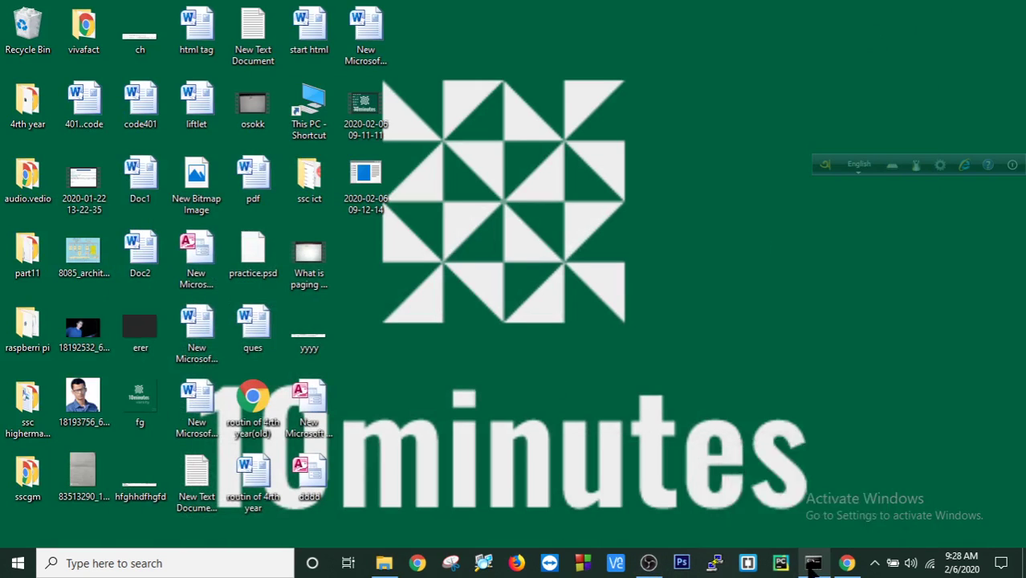
pyautogui.click(649, 563)
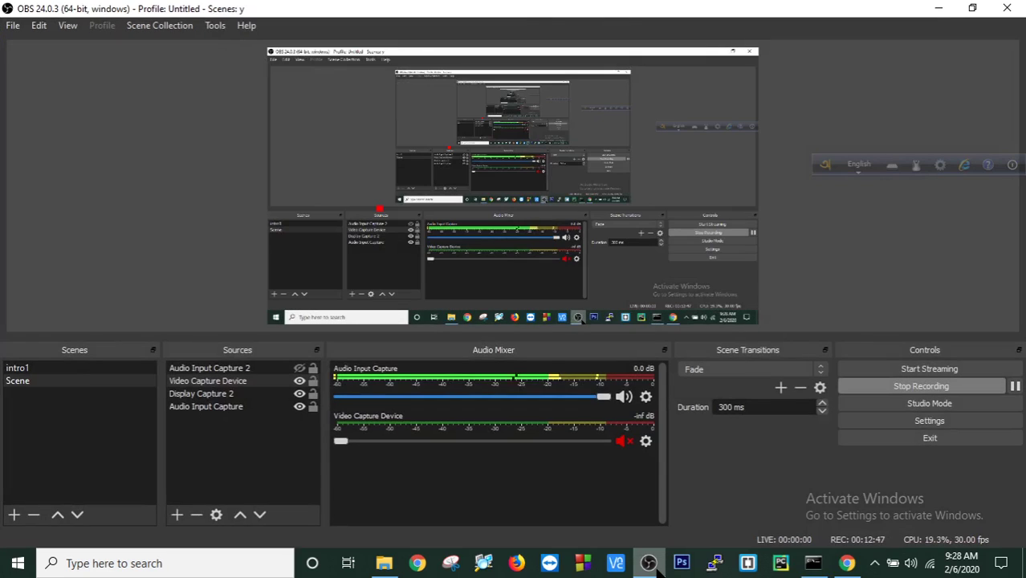
pyautogui.click(937, 8)
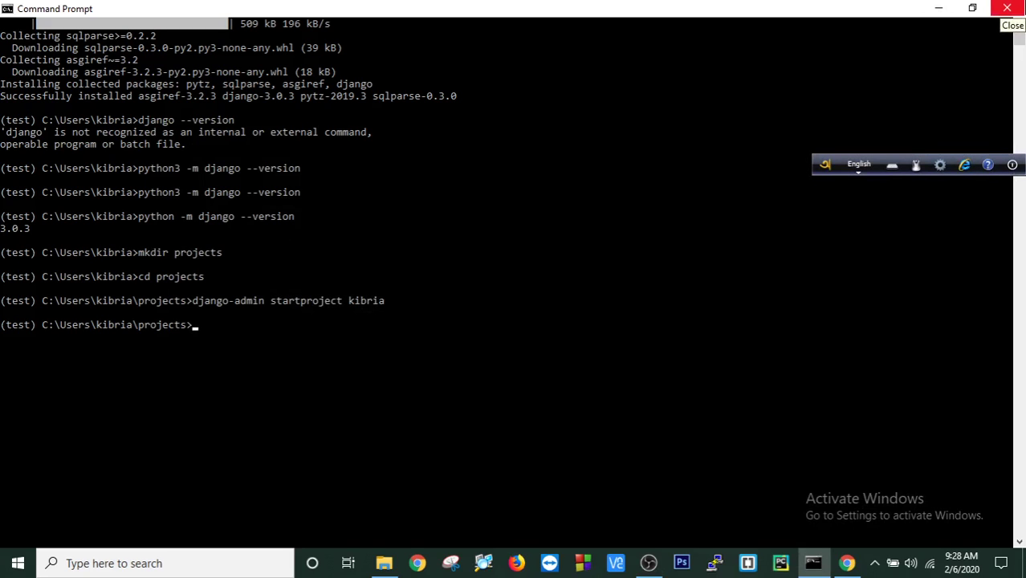
pyautogui.write('py')
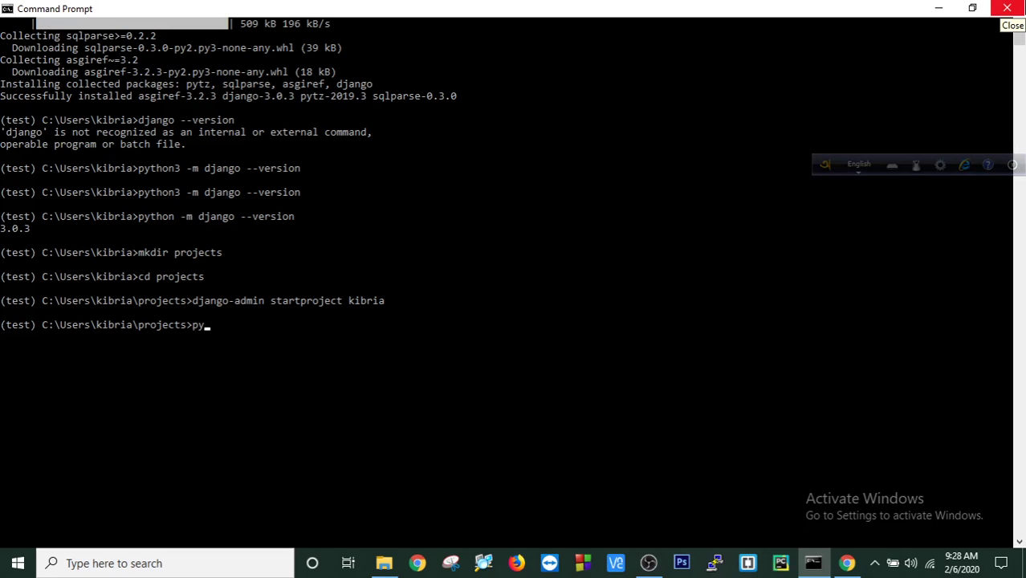
pyautogui.write('thon manage')
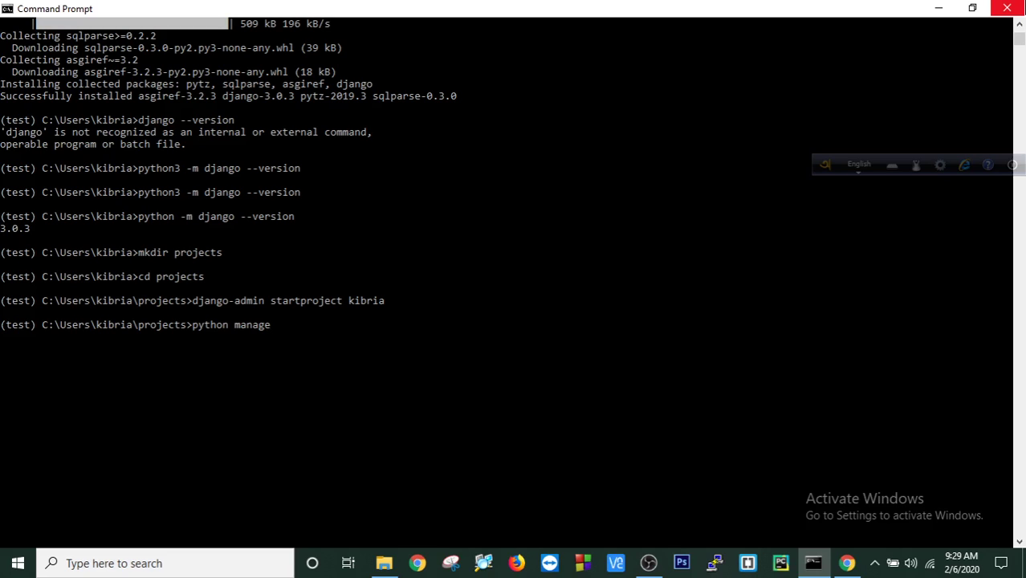
pyautogui.write('.py runserver')
pyautogui.press('Return')
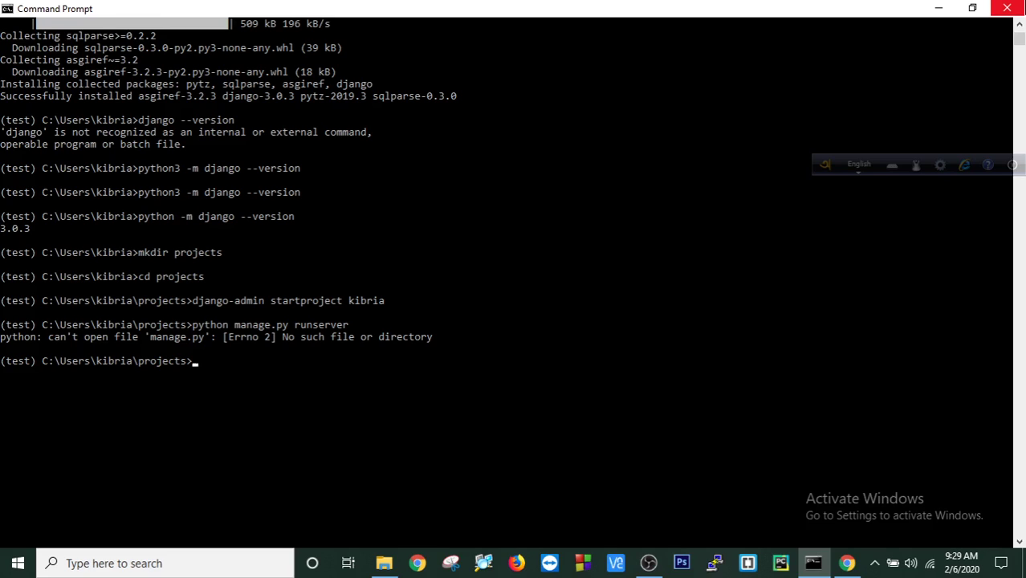
# - Try to start the development server from the projects folder with python3 manage.py runserver
pyautogui.write('python3 manage.py runser')
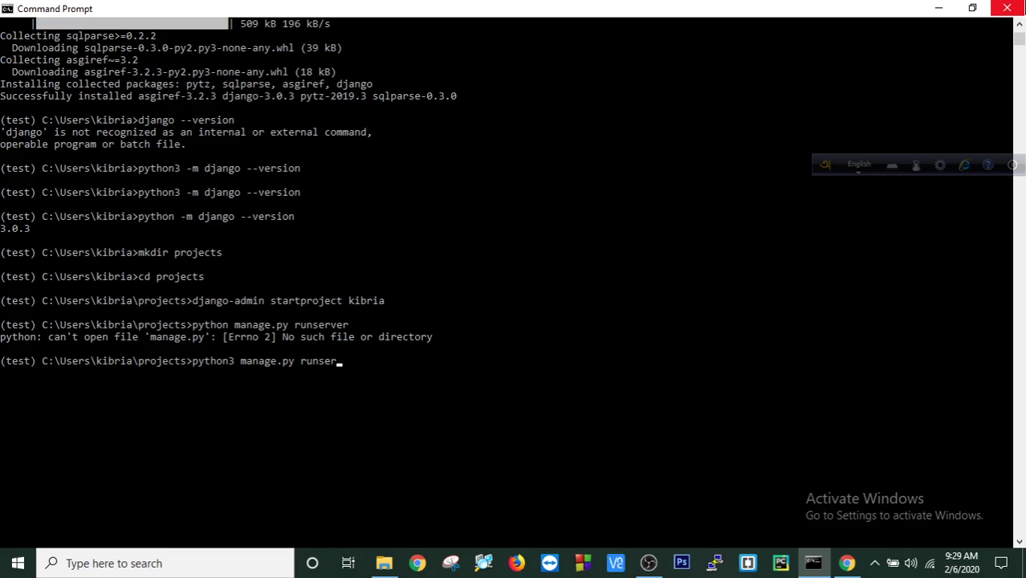
pyautogui.write('ver')
pyautogui.press('Return')
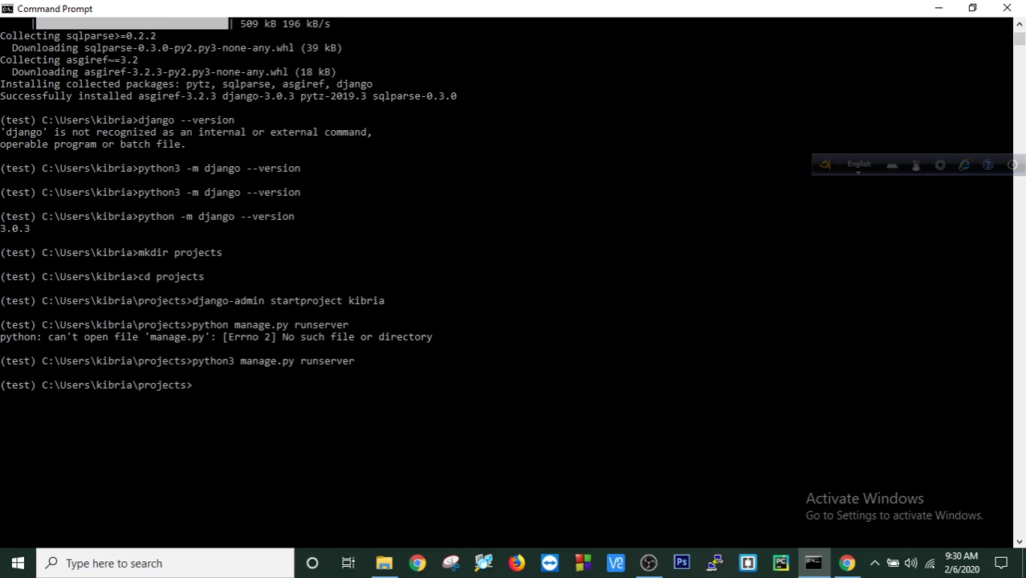
# - Switch to File Explorer and look at the options available for the Django project folder and its manage file
pyautogui.click(939, 8)
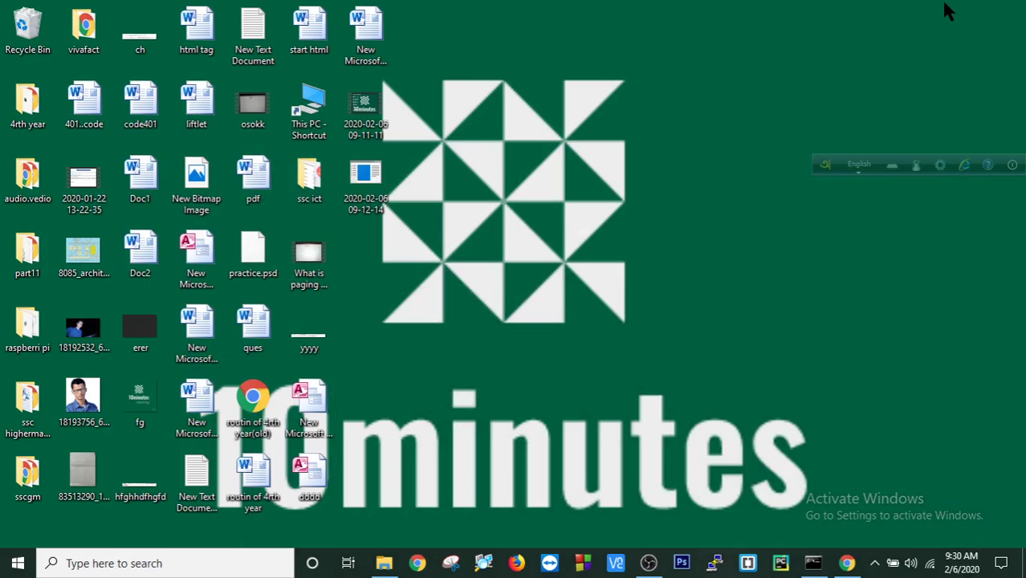
pyautogui.click(384, 563)
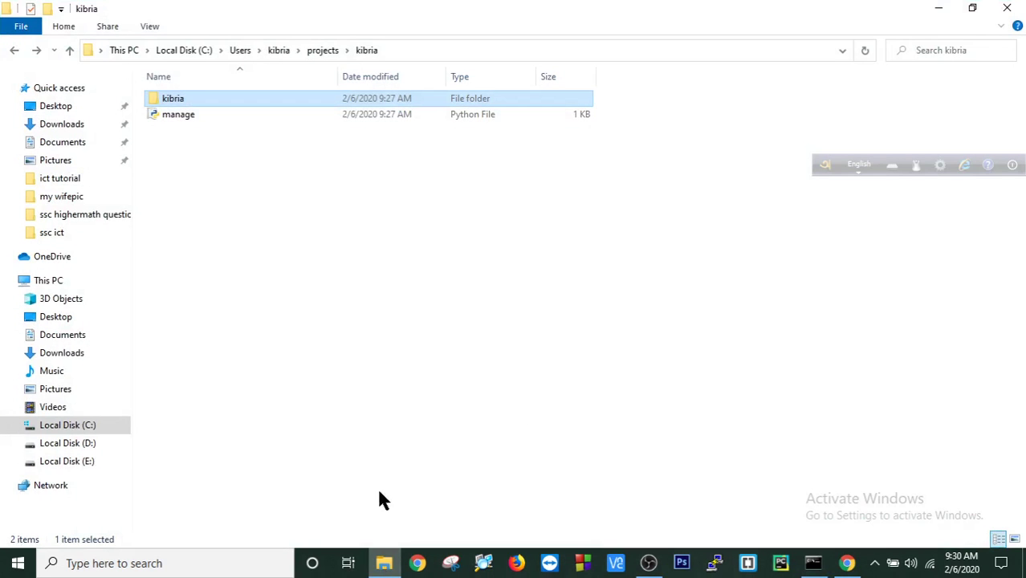
pyautogui.rightClick(274, 179)
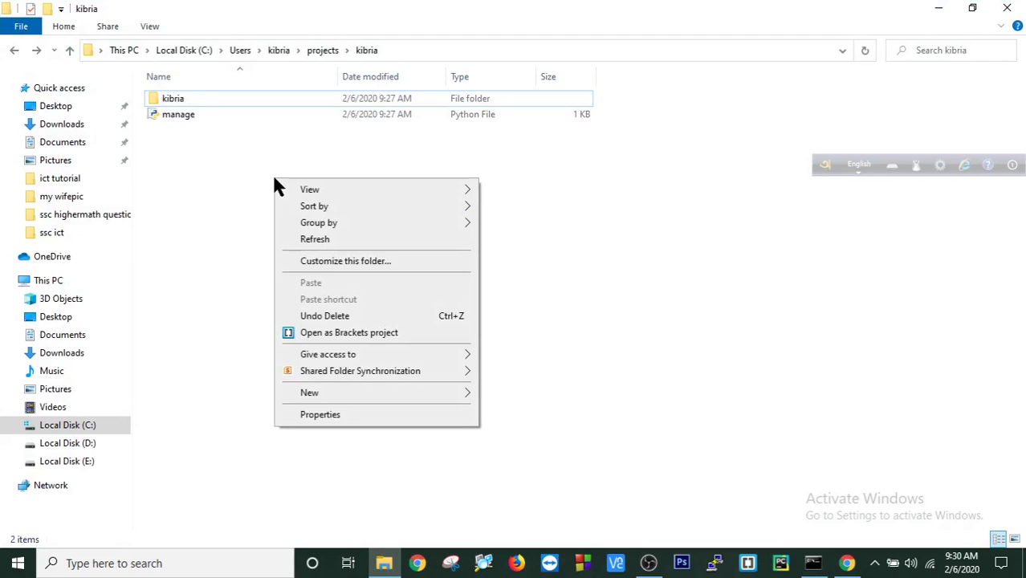
pyautogui.click(229, 176)
pyautogui.click(303, 118)
pyautogui.rightClick(303, 119)
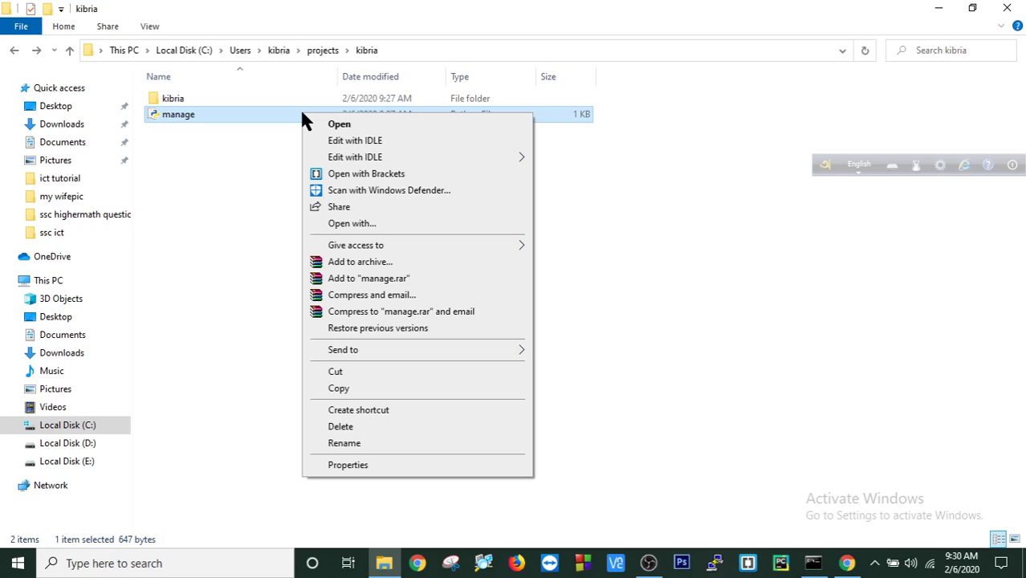
pyautogui.click(269, 168)
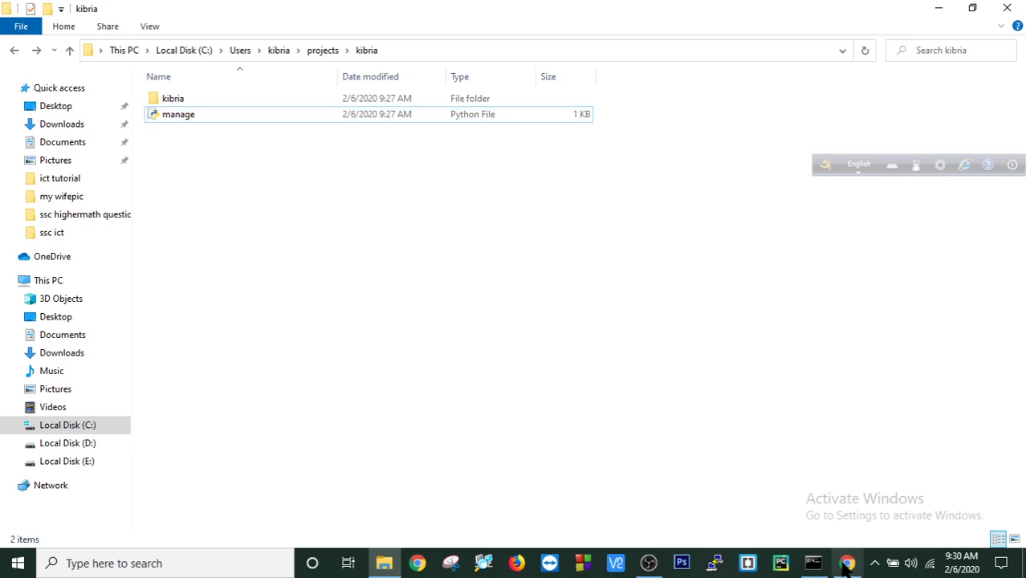
# - Return to Command Prompt and retry starting the development server from the projects folder with python manage.py runserver
pyautogui.click(813, 564)
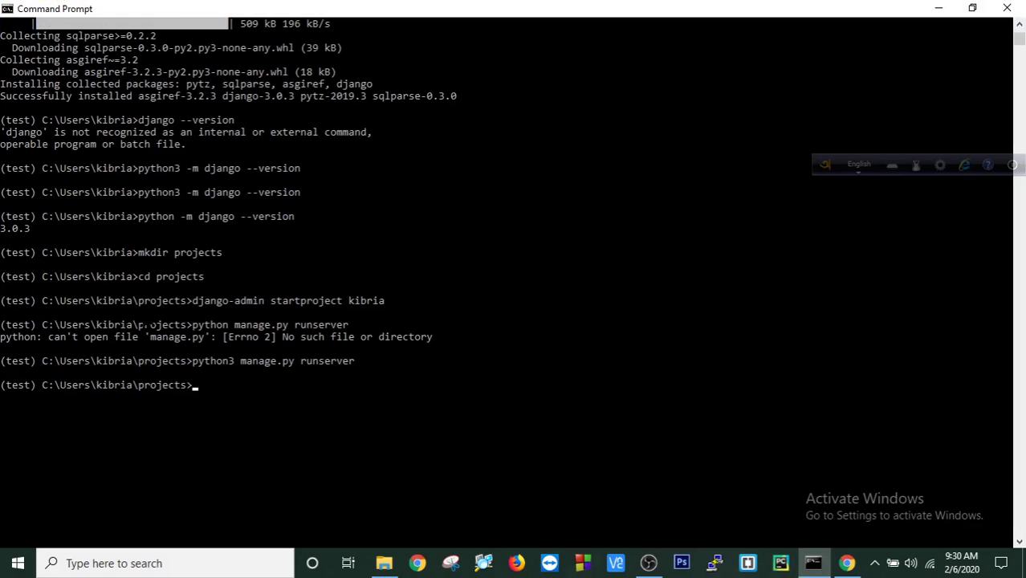
pyautogui.press('Return')
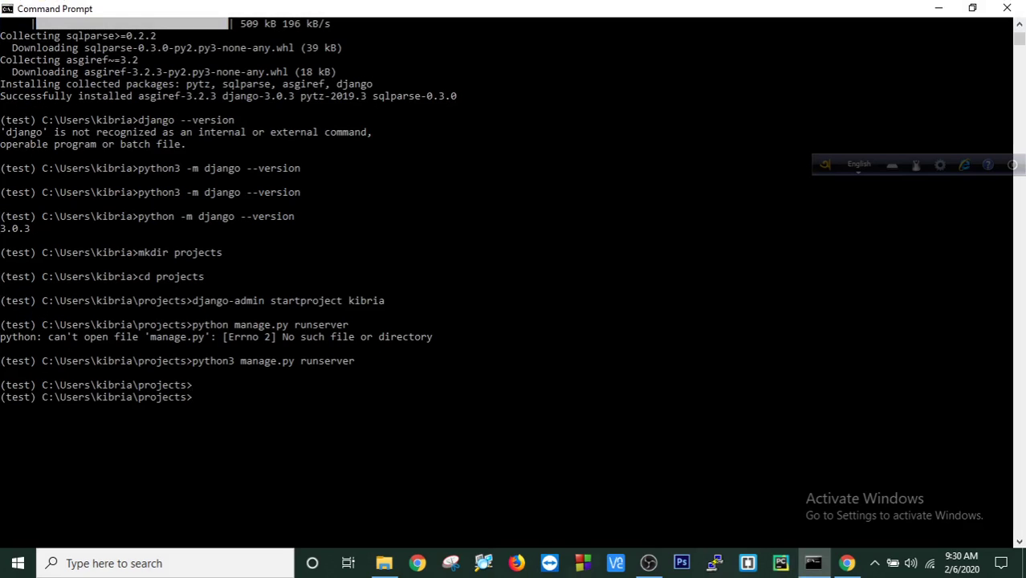
pyautogui.write('python manage.py')
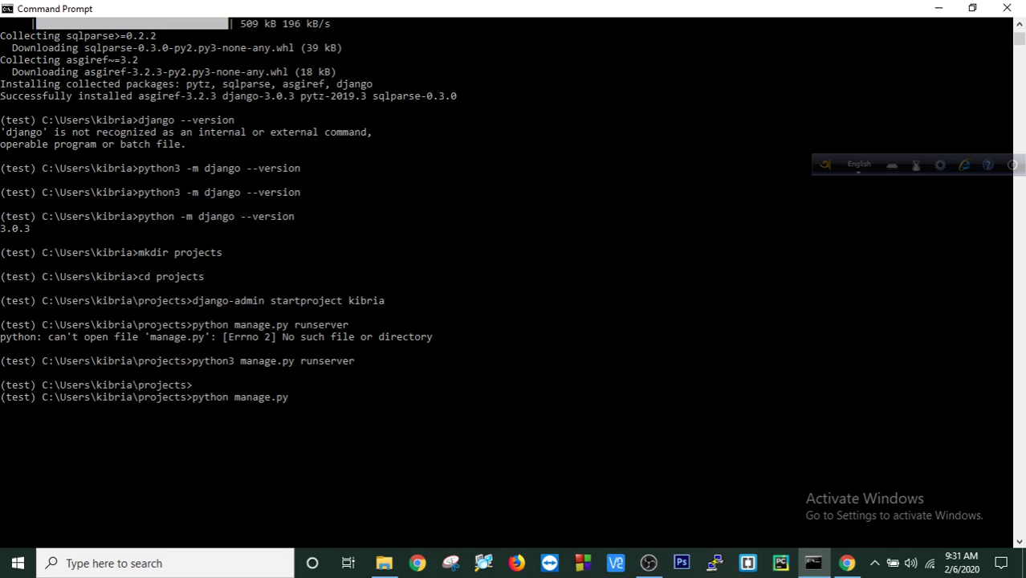
pyautogui.write(' runserver')
pyautogui.press('Return')
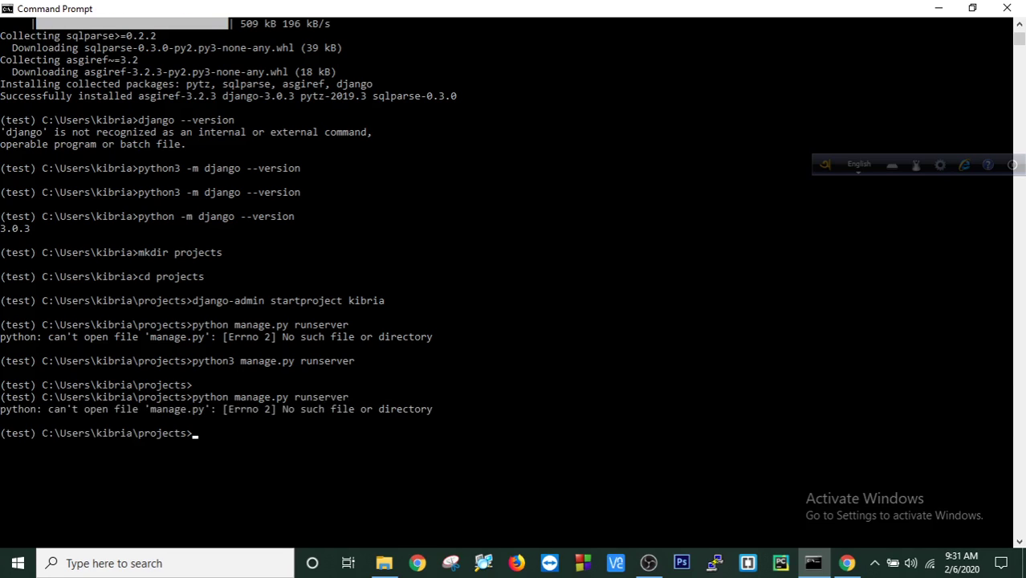
# - Try python3 manage.py runserver in the projects folder once more, and minimize the Command Prompt window
pyautogui.write('python3 manage.py runserver')
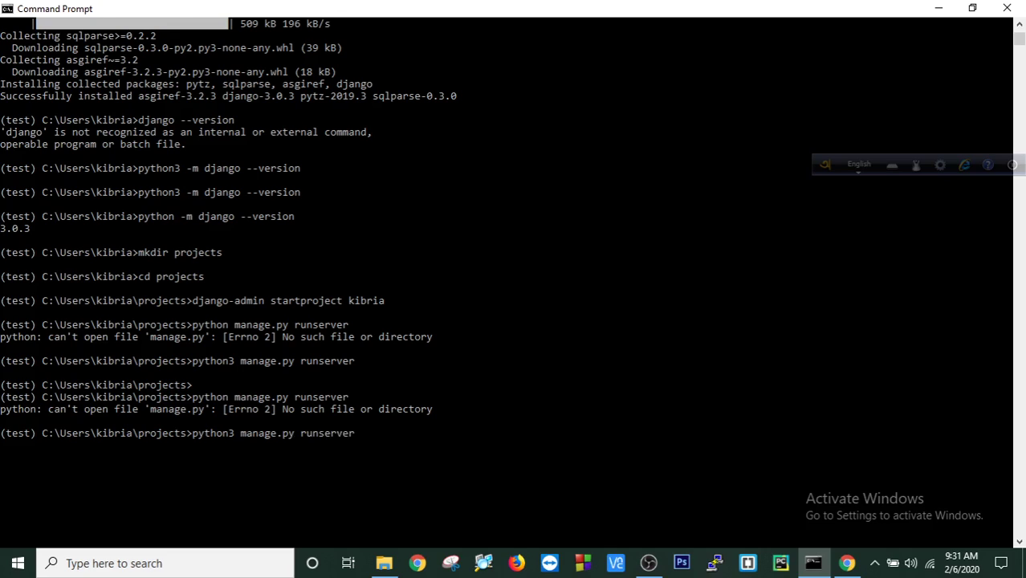
pyautogui.press('Return')
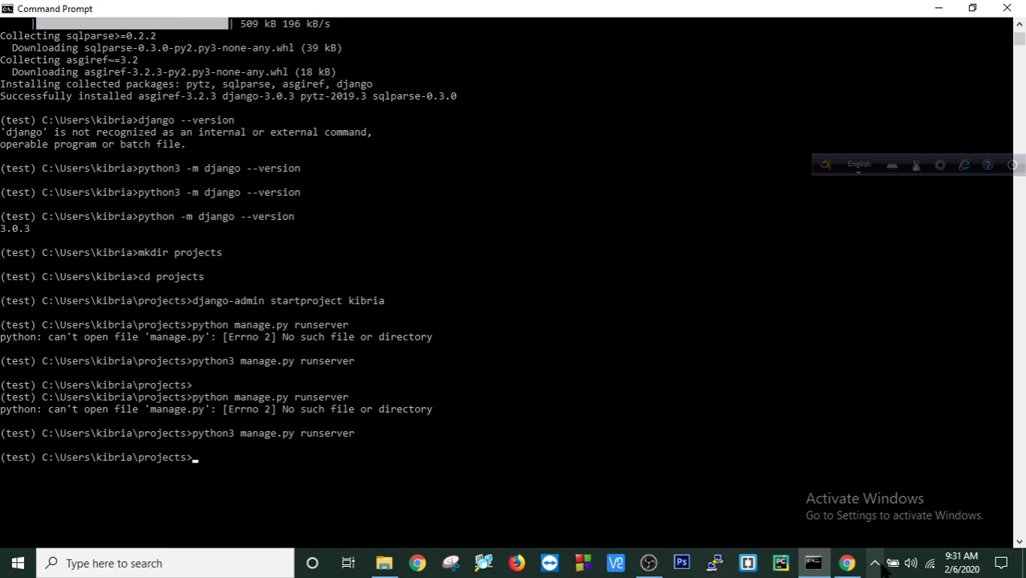
pyautogui.moveTo(847, 565)
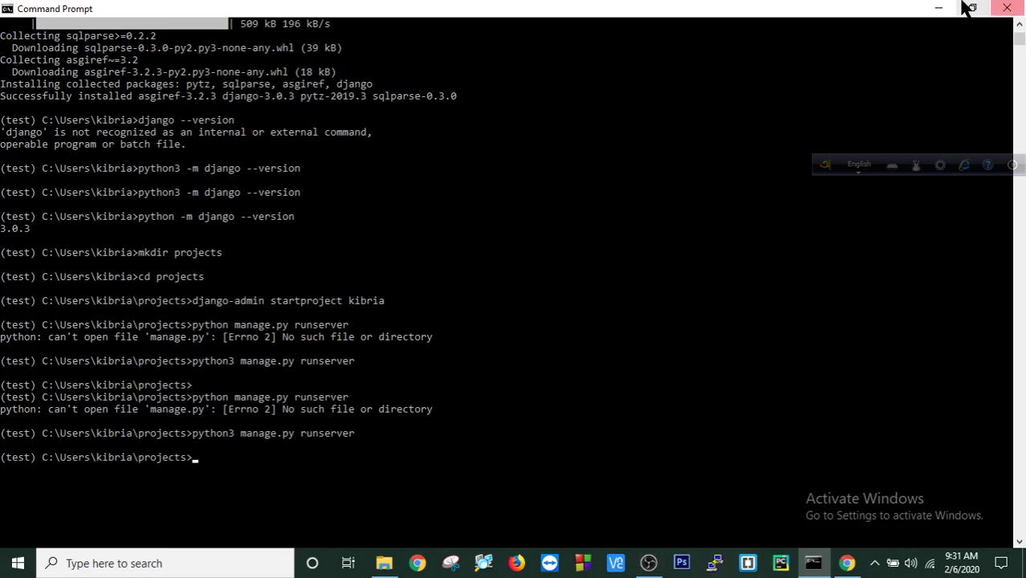
pyautogui.click(943, 8)
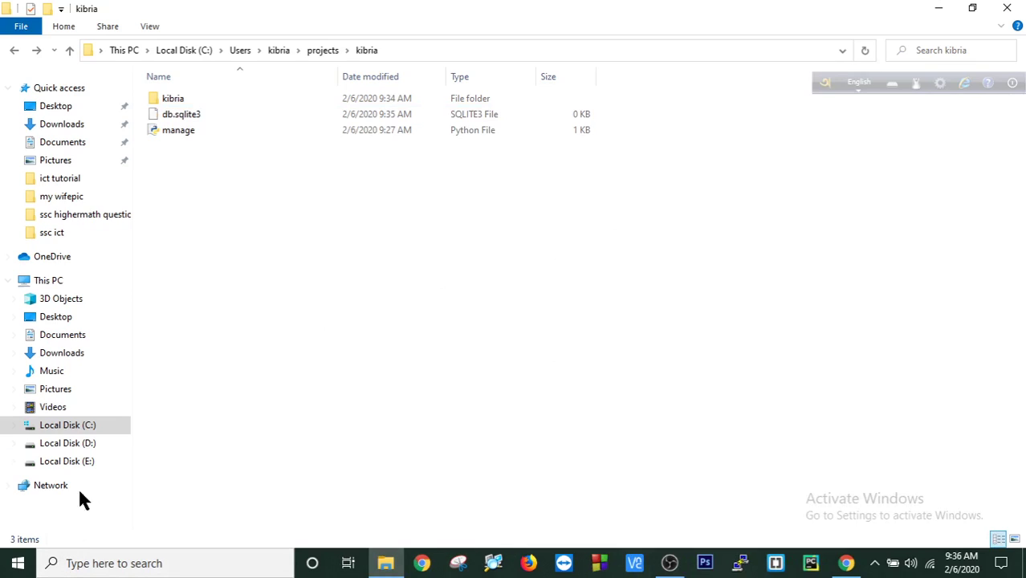
pyautogui.click(671, 563)
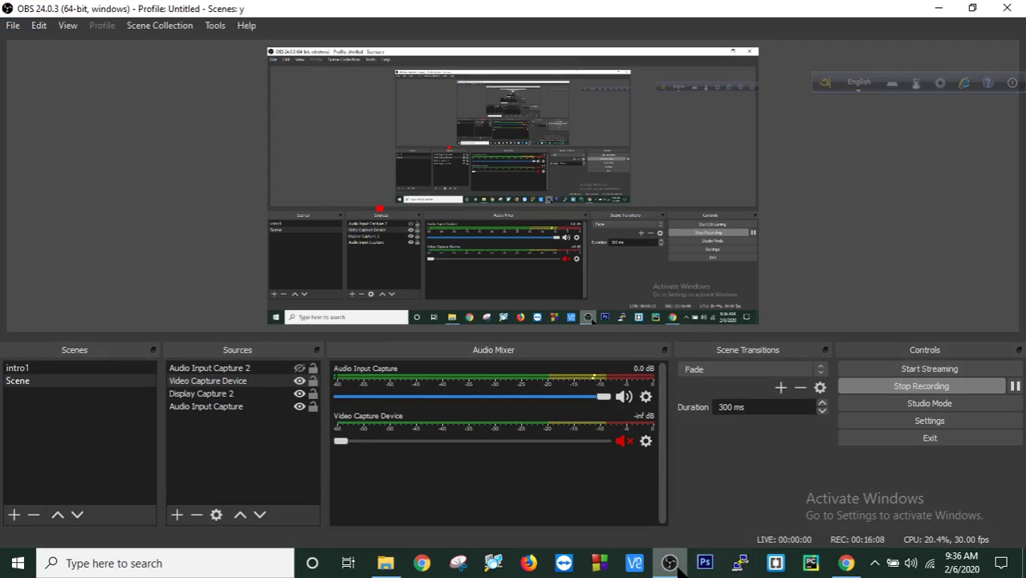
pyautogui.click(938, 8)
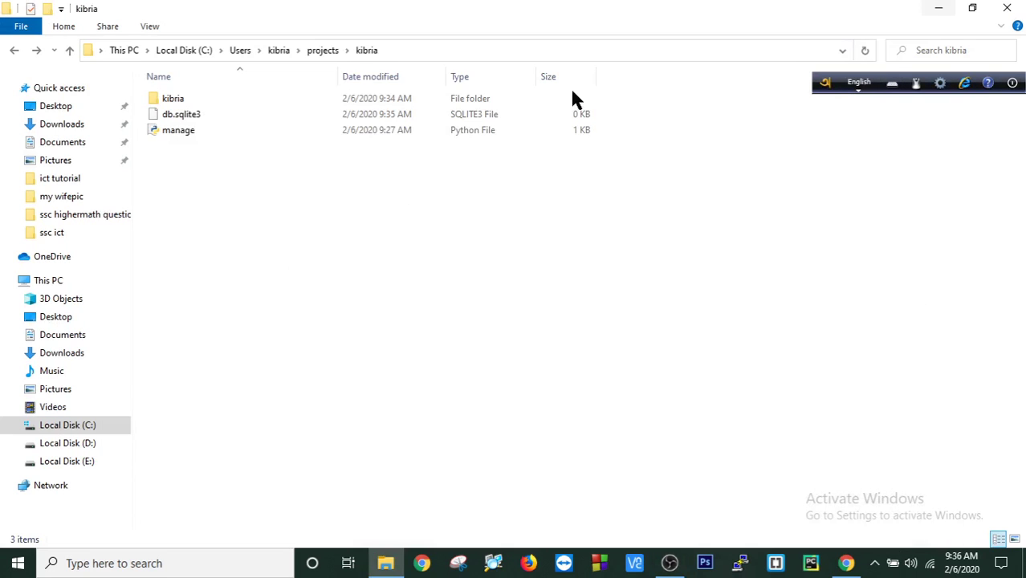
# - Open a command prompt directly in the Django project folder that contains manage.py and activate the virtual environment with workon test
pyautogui.click(403, 49)
pyautogui.write('c')
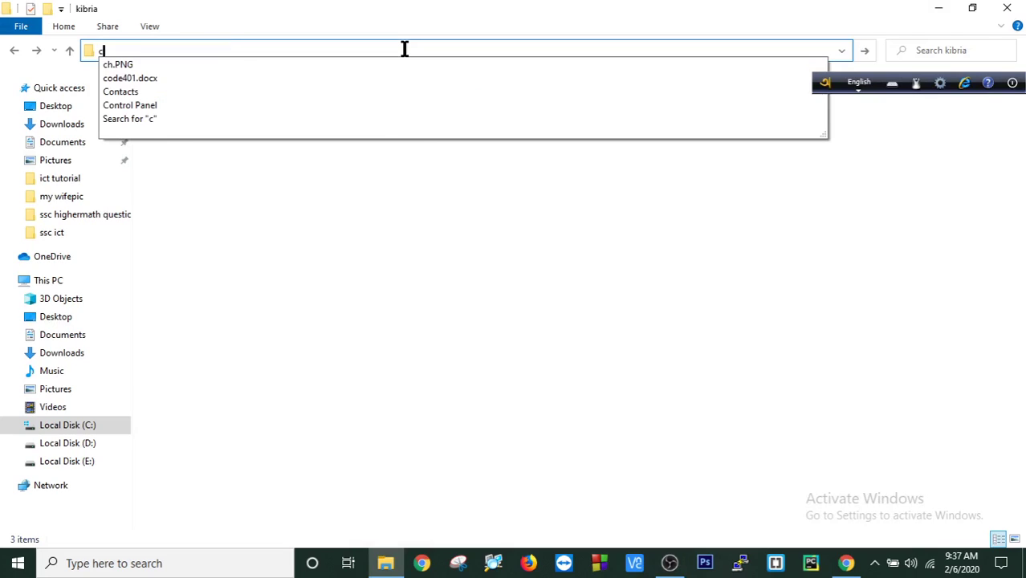
pyautogui.write('md')
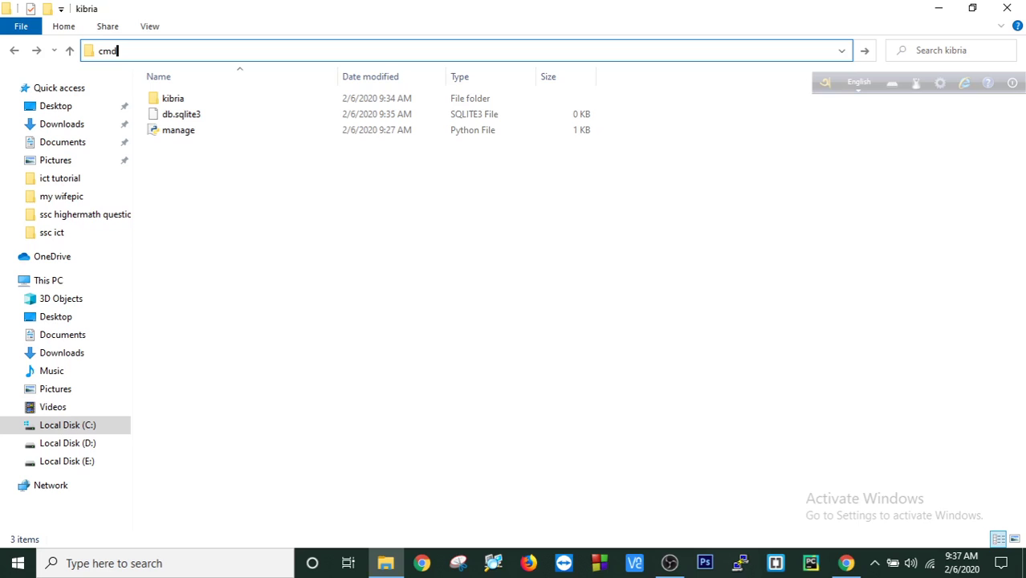
pyautogui.press('Return')
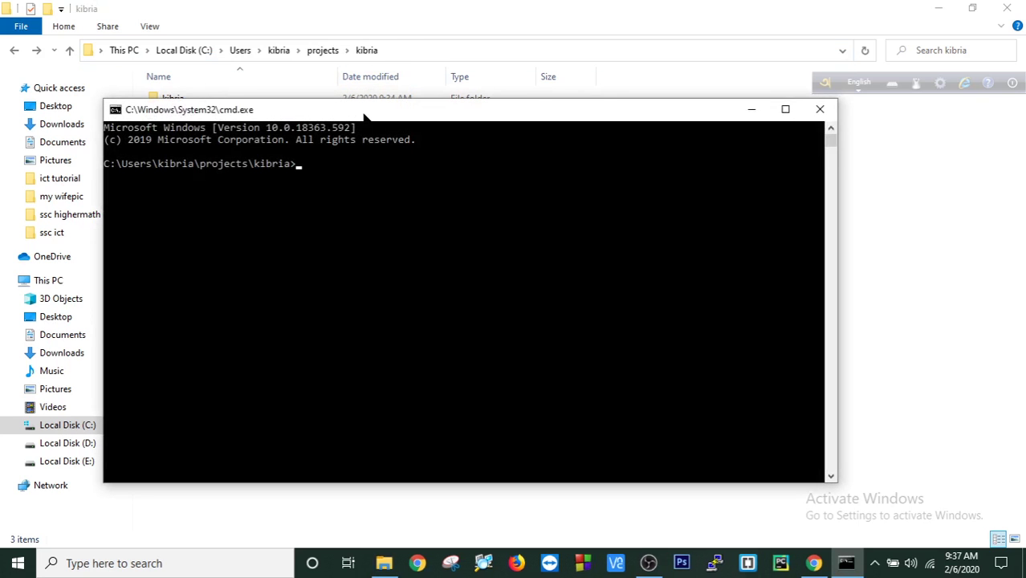
pyautogui.moveTo(366, 115); pyautogui.dragTo(515, 231)
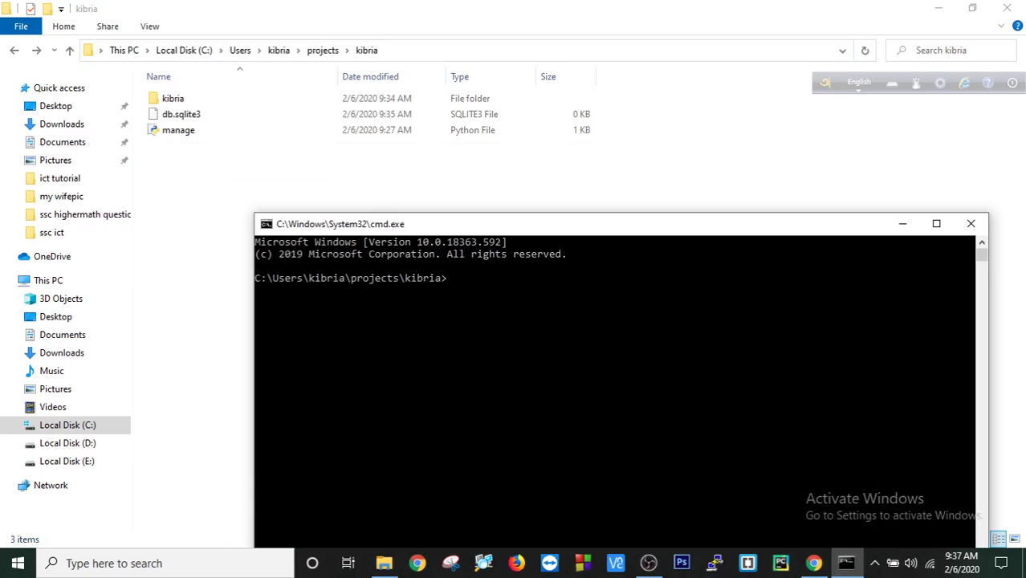
pyautogui.write('workon test')
pyautogui.press('Return')
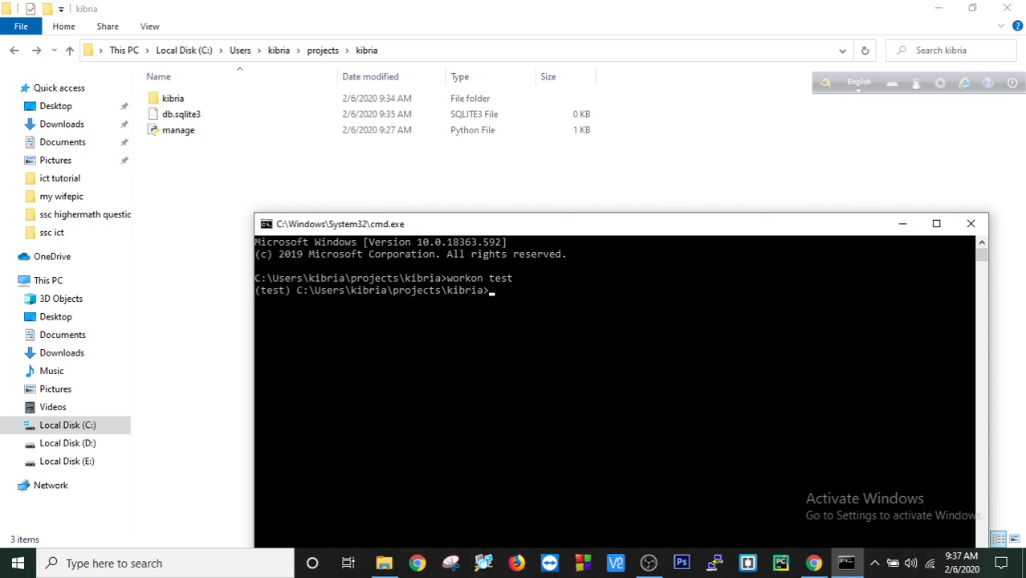
# - Start the Django development server from the project folder with python manage.py runserver
pyautogui.write('python manage.py runser')
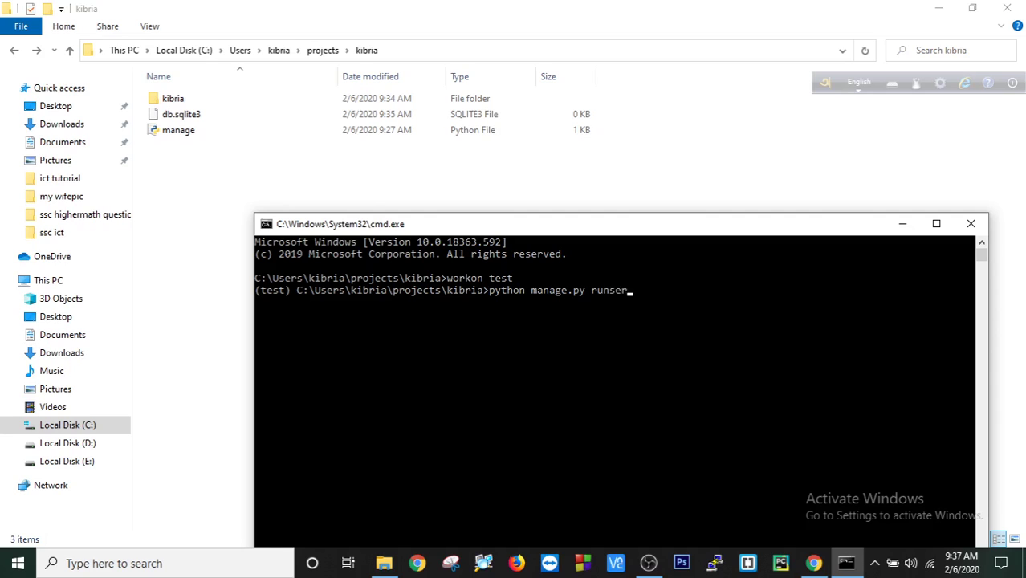
pyautogui.write('ver')
pyautogui.press('Return')
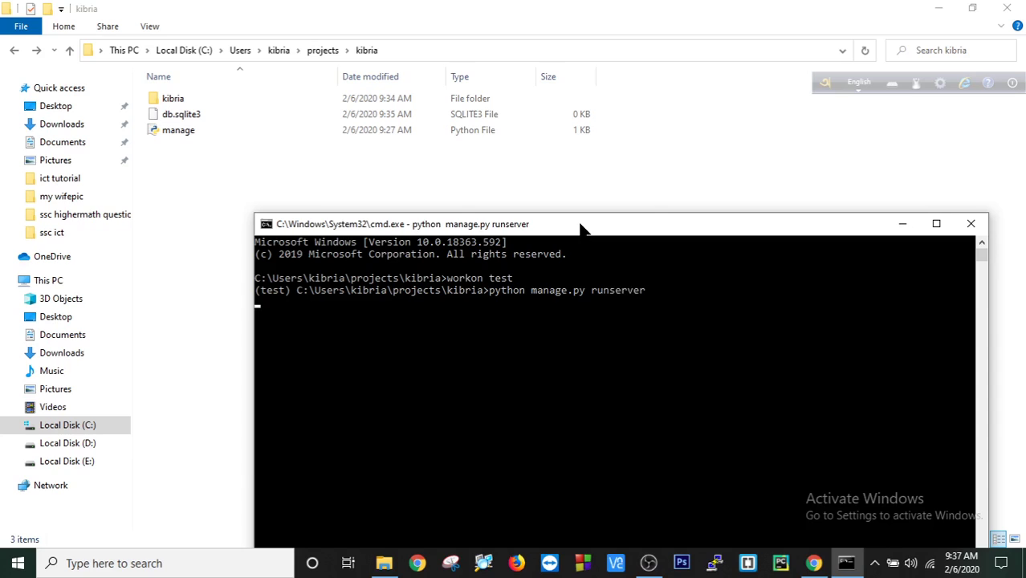
pyautogui.moveTo(581, 230); pyautogui.dragTo(551, 226)
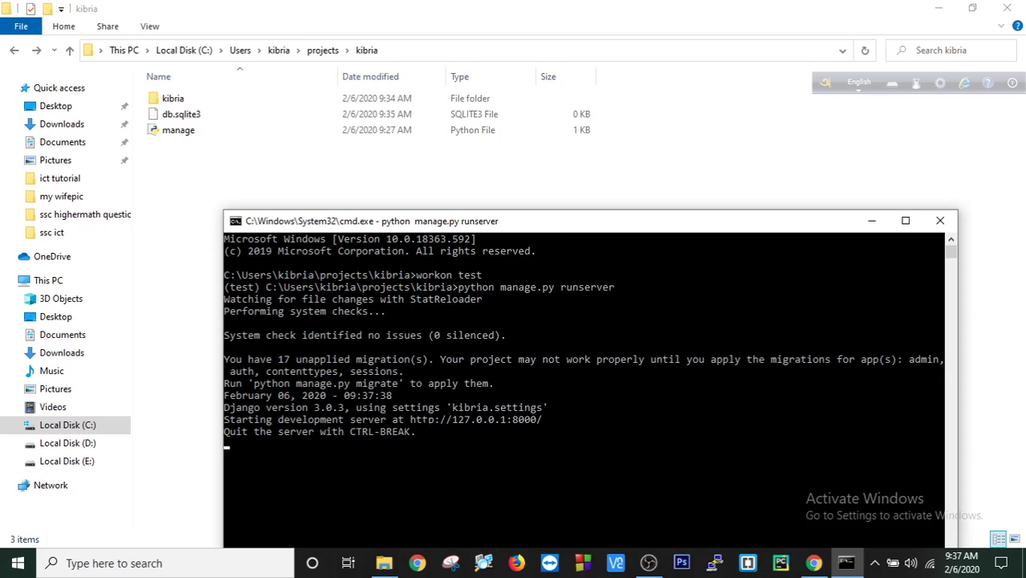
pyautogui.moveTo(411, 419); pyautogui.dragTo(543, 419)
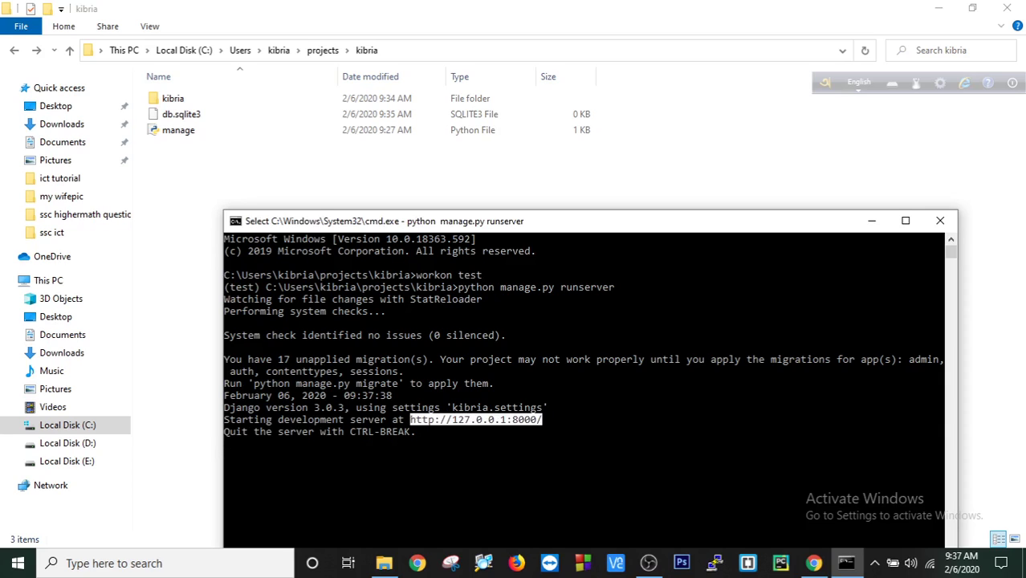
pyautogui.click(813, 563)
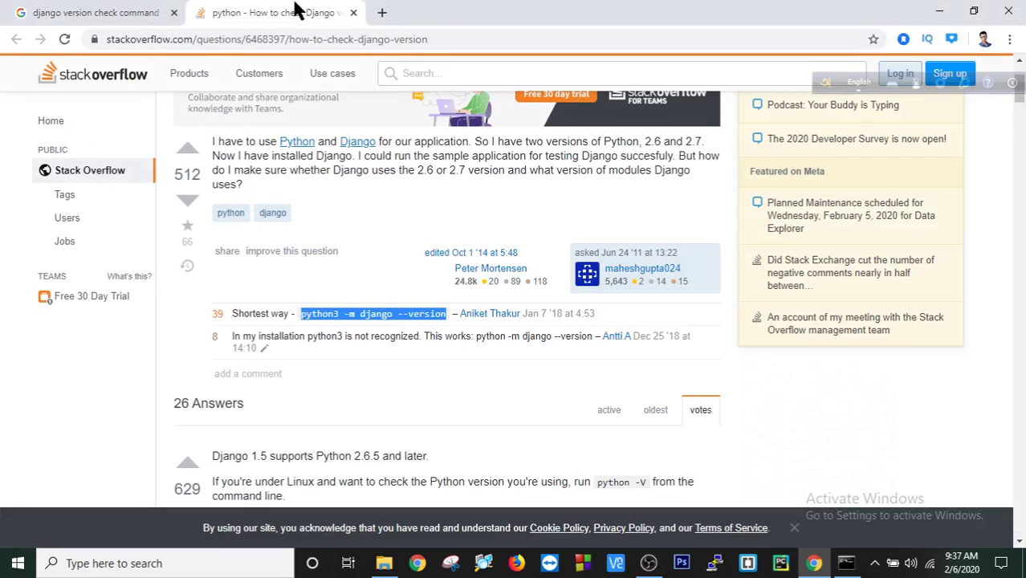
pyautogui.click(383, 14)
pyautogui.rightClick(352, 39)
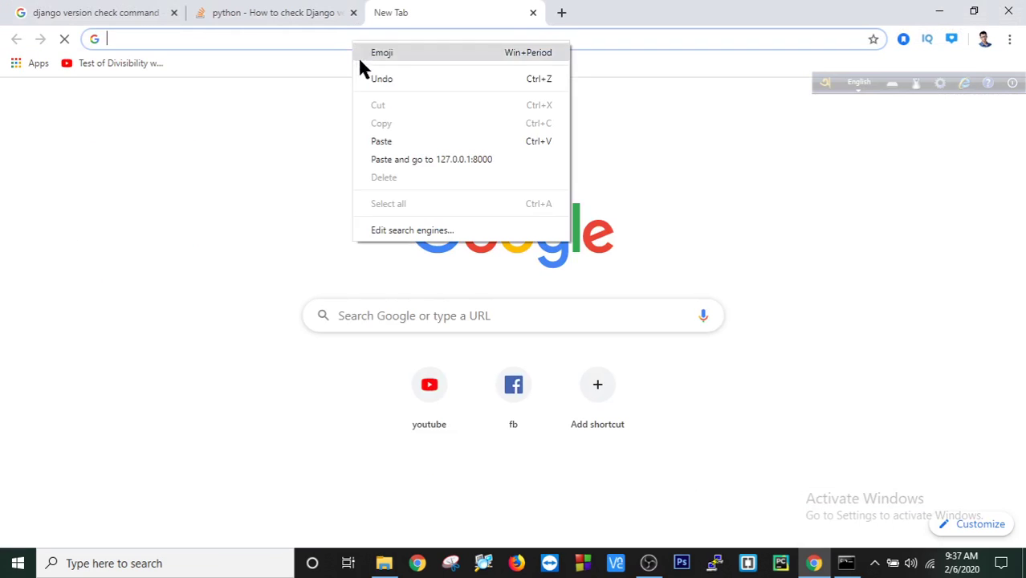
pyautogui.click(383, 142)
pyautogui.press('Return')
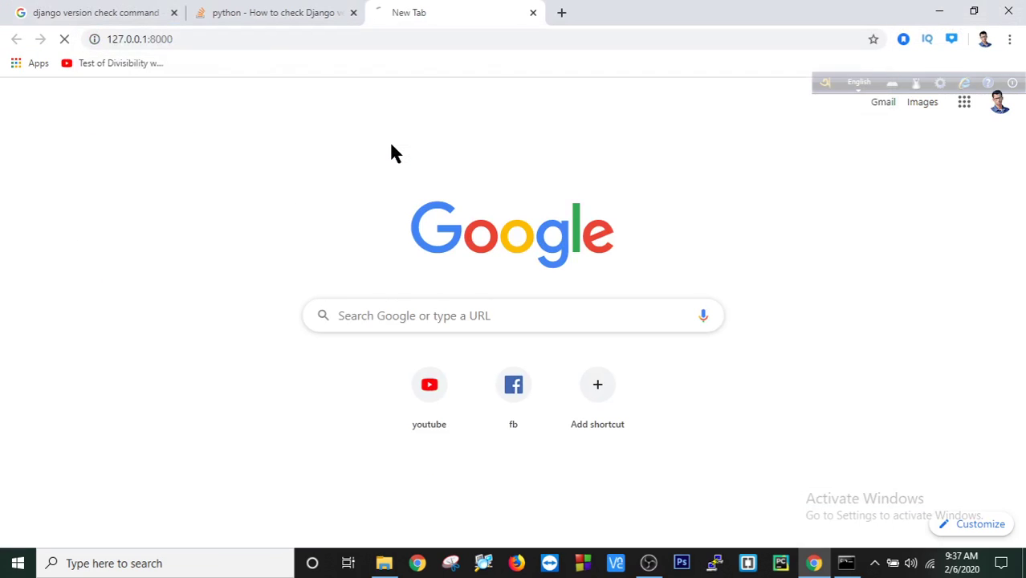